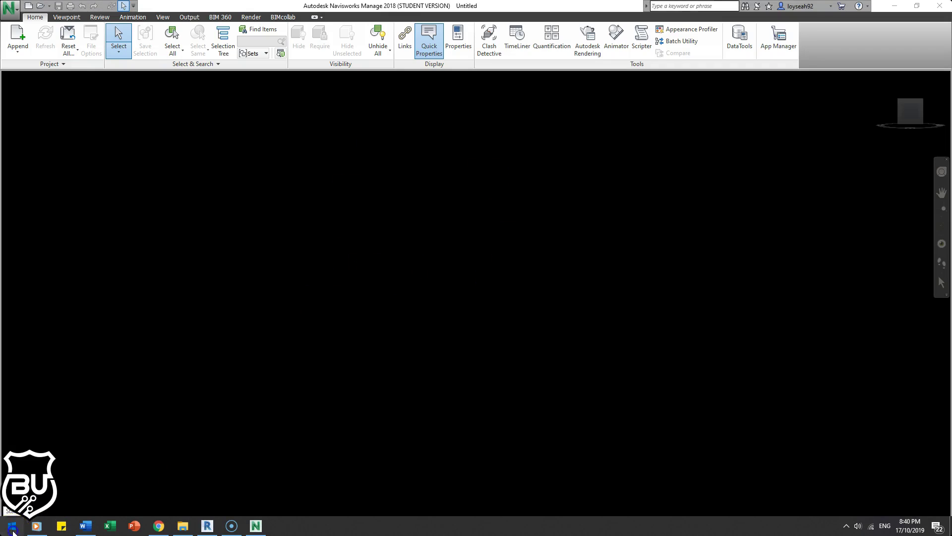
# - Search Windows for "manage 2018" and open Navisworks Manage 2018
pyautogui.click(12, 530)
pyautogui.write('naviswork')
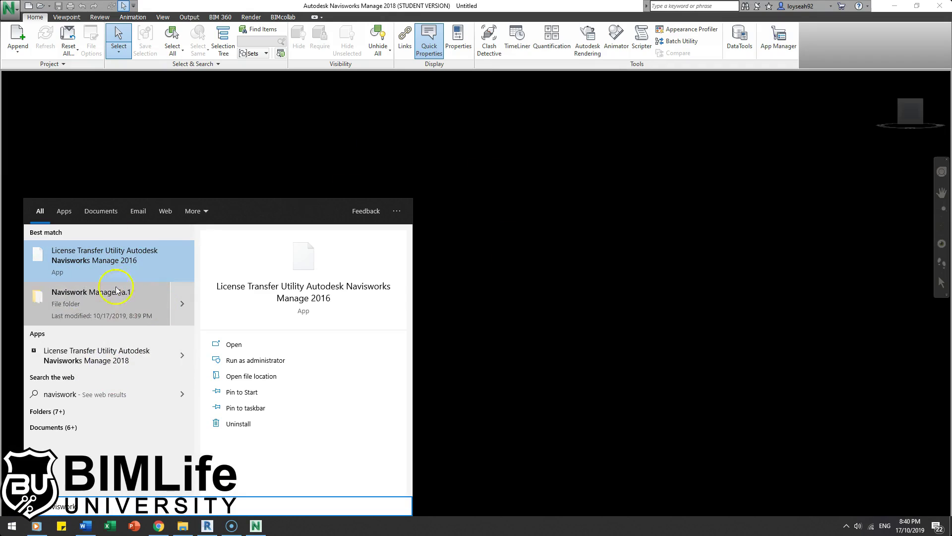
pyautogui.moveTo(47, 505); pyautogui.dragTo(122, 501)
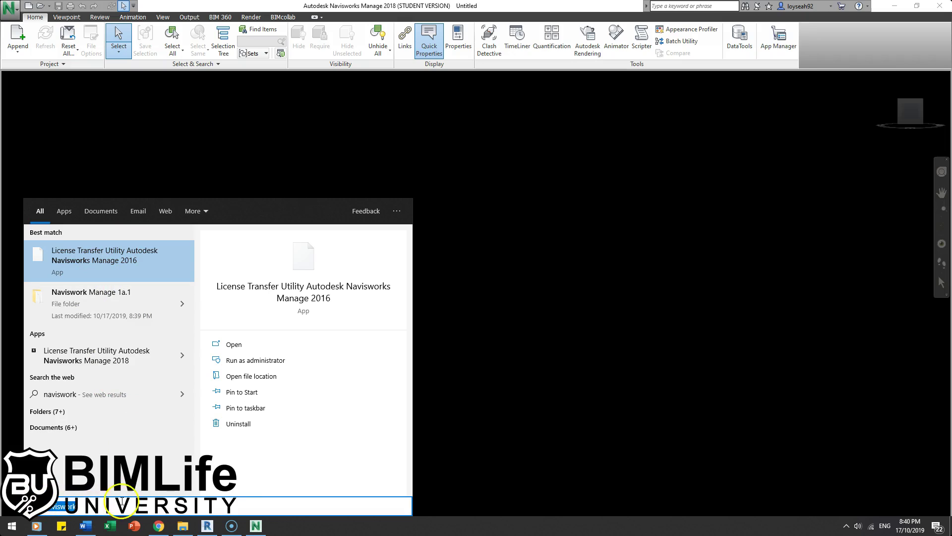
pyautogui.write('manage')
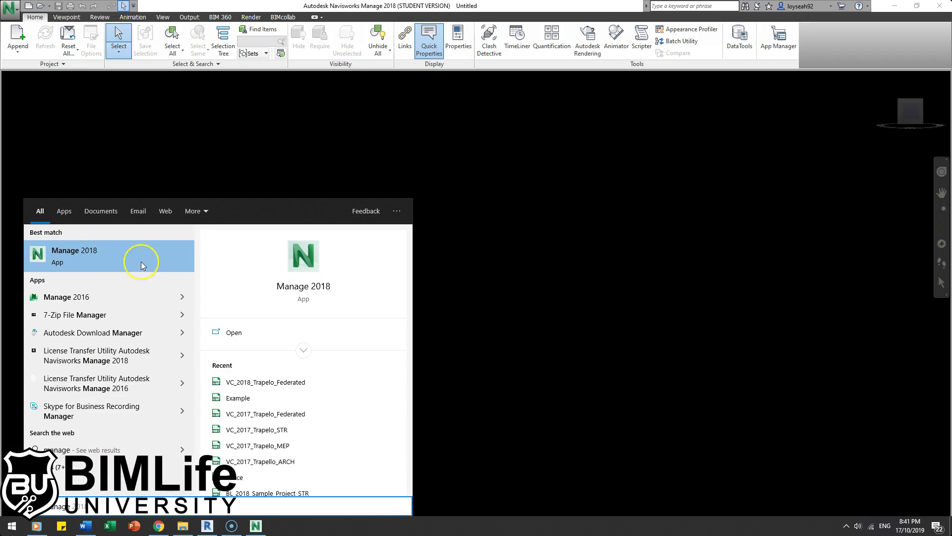
pyautogui.write(' 2018')
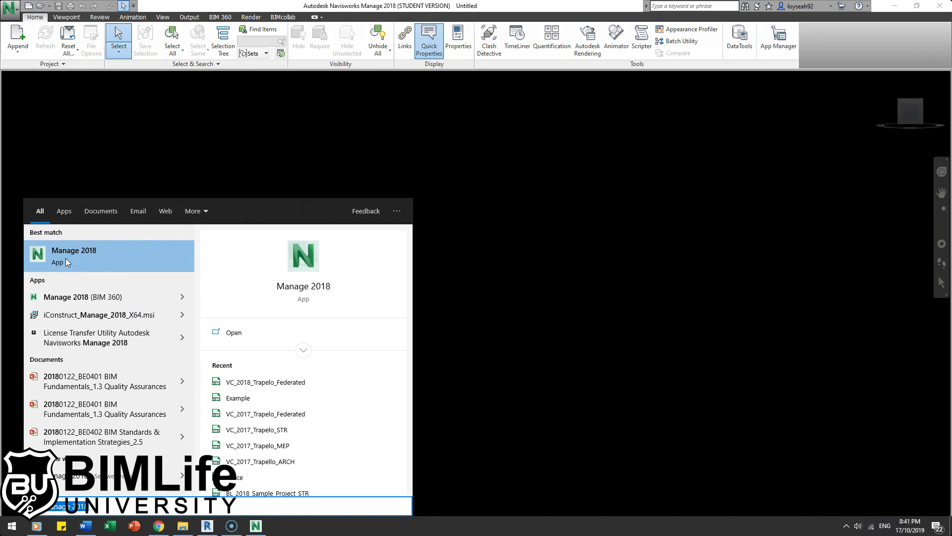
pyautogui.click(102, 260)
pyautogui.click(449, 152)
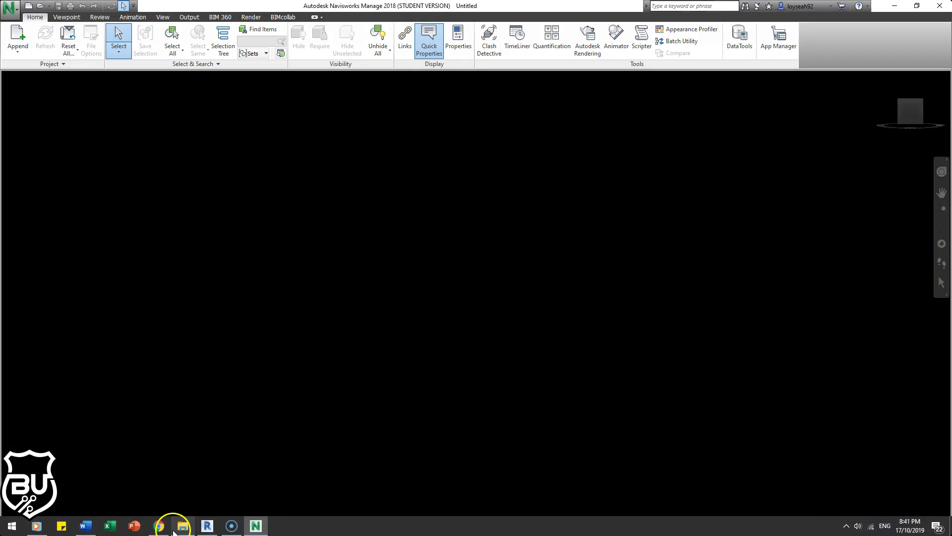
# - Load the Revit file BL_ARCH_1 from folder 1 of Naviswork Training Files_For Video into the empty Navisworks scene
pyautogui.click(183, 526)
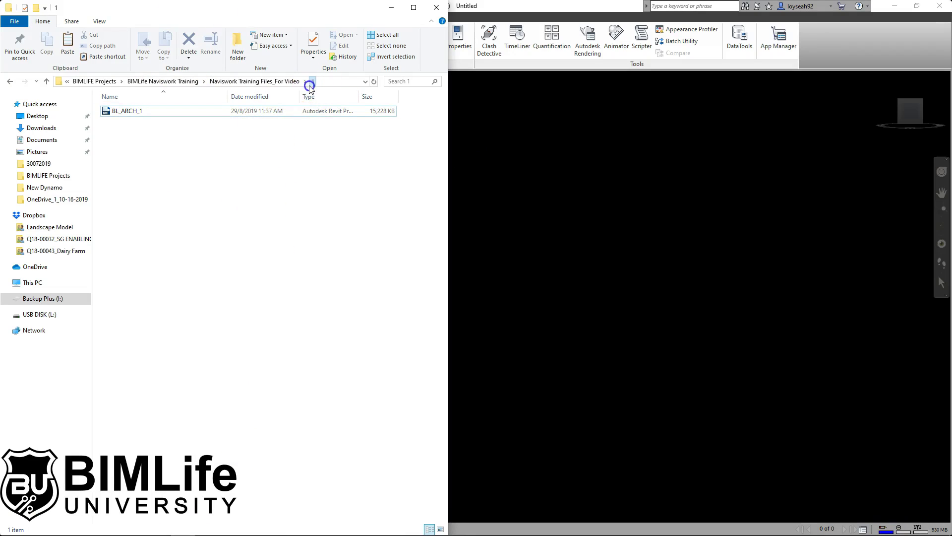
pyautogui.click(259, 81)
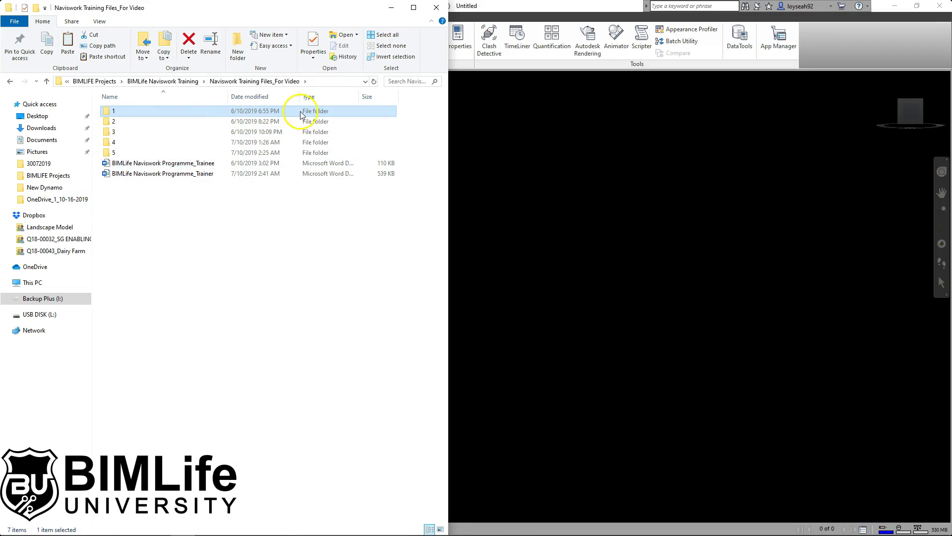
pyautogui.doubleClick(170, 115)
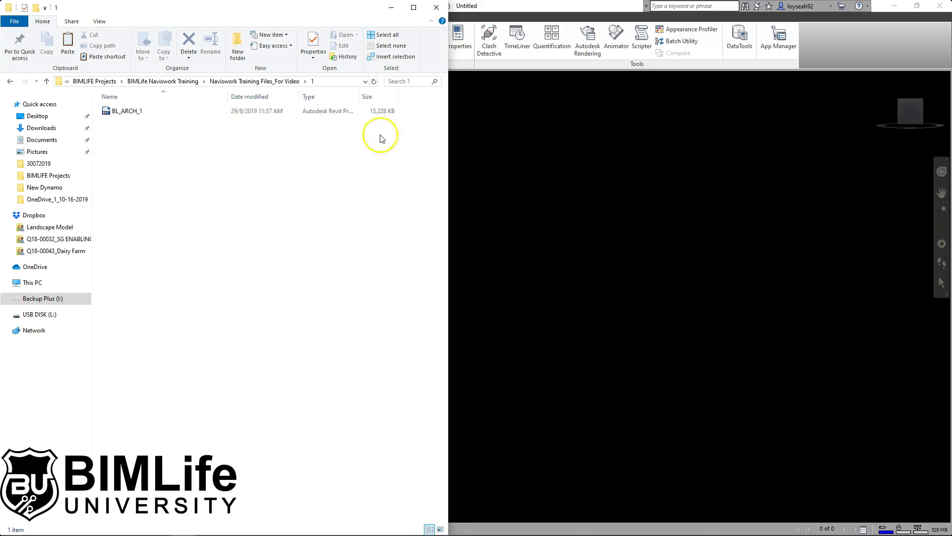
pyautogui.moveTo(141, 113); pyautogui.dragTo(607, 171)
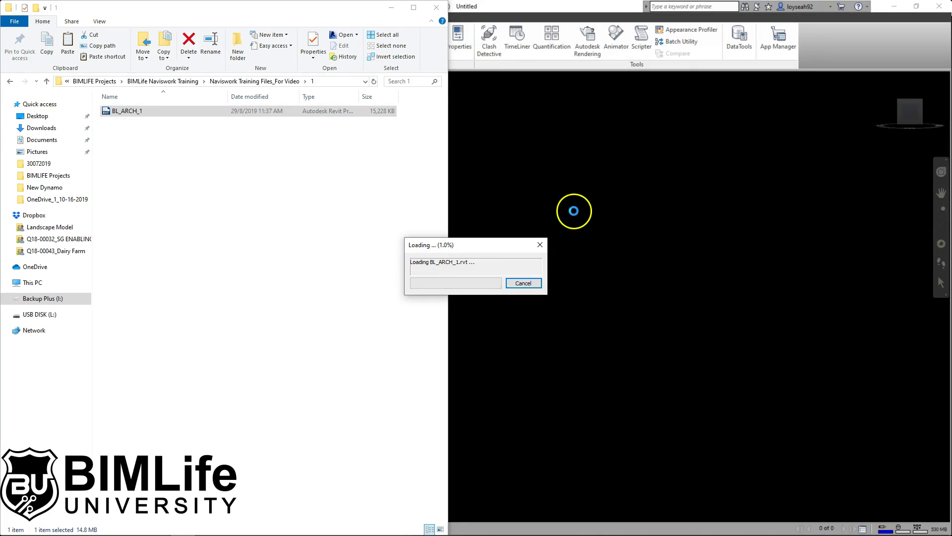
pyautogui.moveTo(182, 109); pyautogui.dragTo(569, 150)
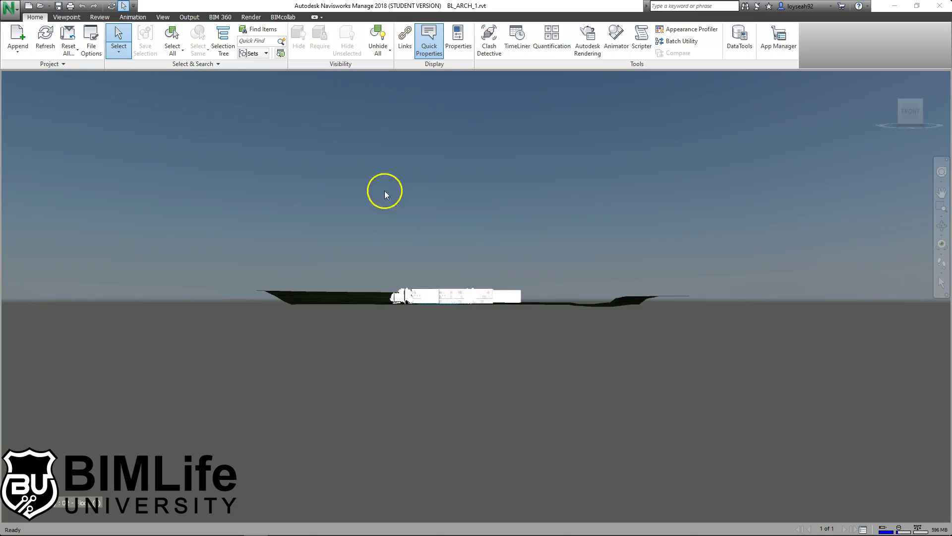
# - Bring up the Clash Detective, TimeLiner and Quantification tools, and close all the docked windows again
pyautogui.click(489, 40)
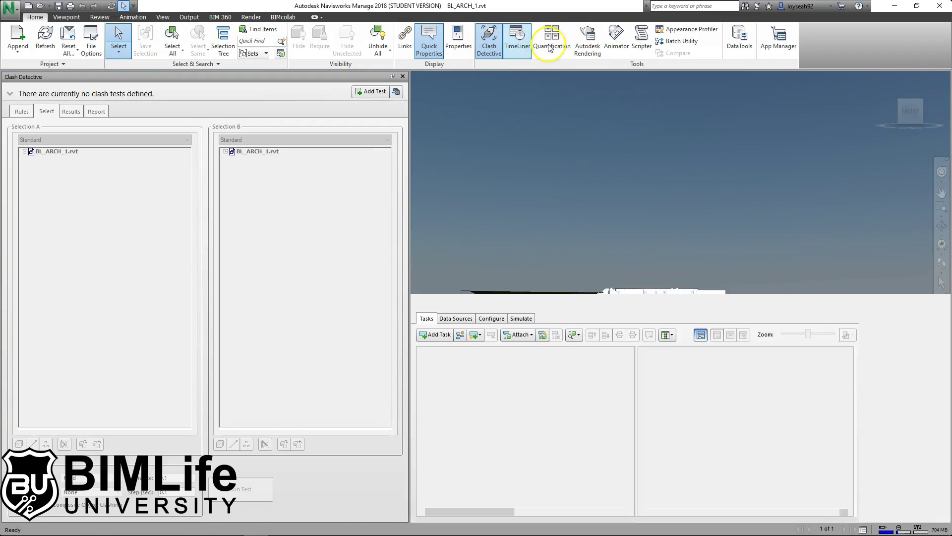
pyautogui.click(552, 40)
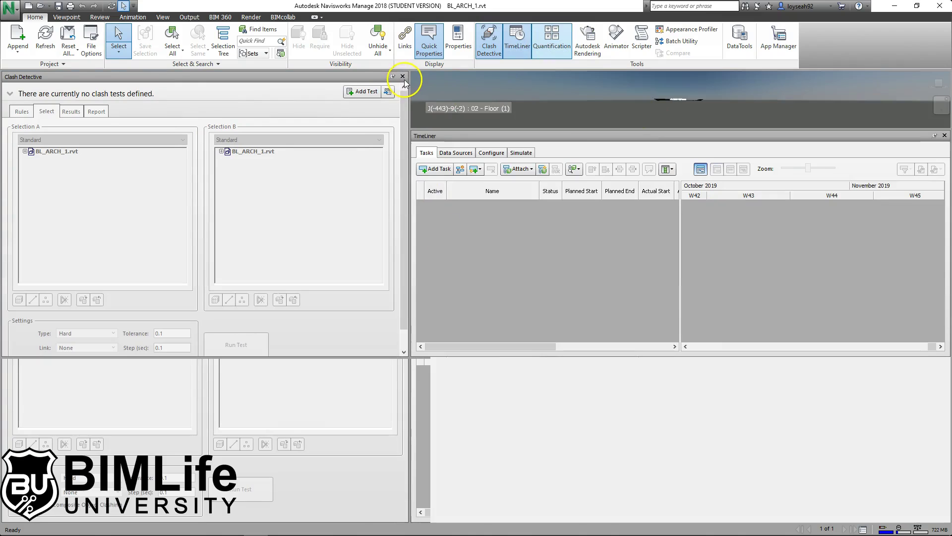
pyautogui.click(403, 76)
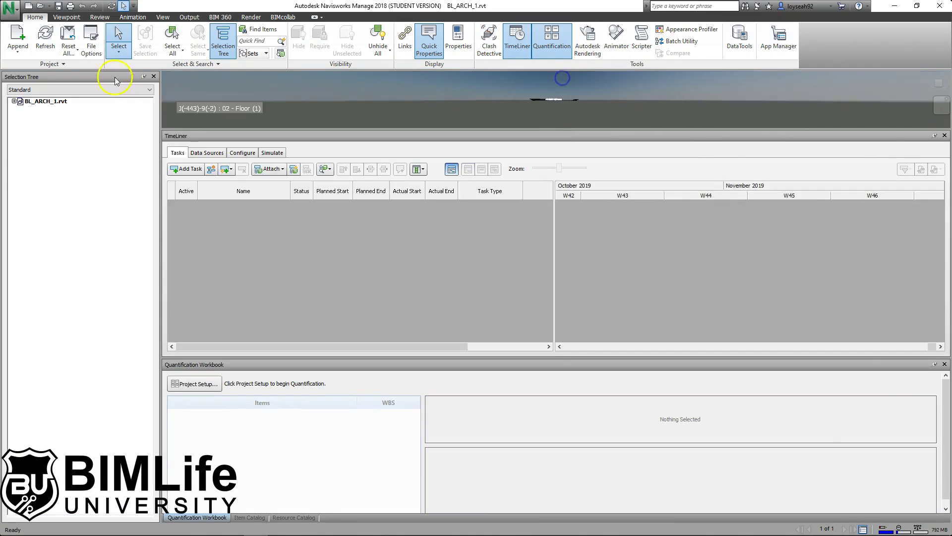
pyautogui.click(154, 76)
pyautogui.click(946, 136)
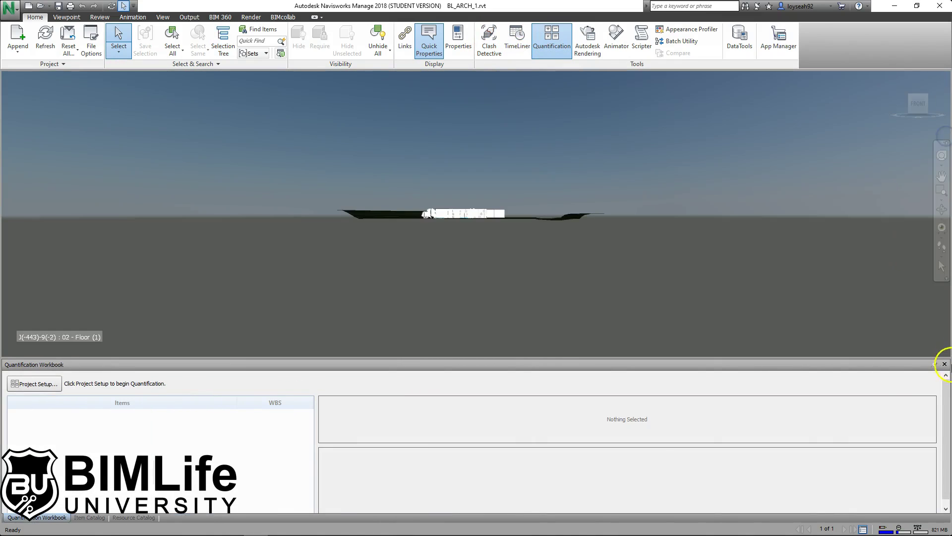
pyautogui.click(945, 364)
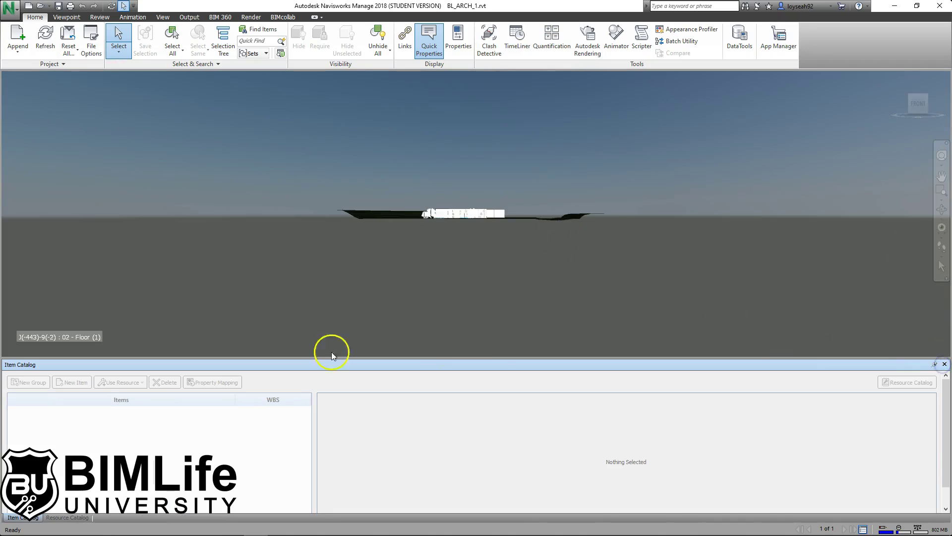
pyautogui.click(944, 364)
pyautogui.click(945, 364)
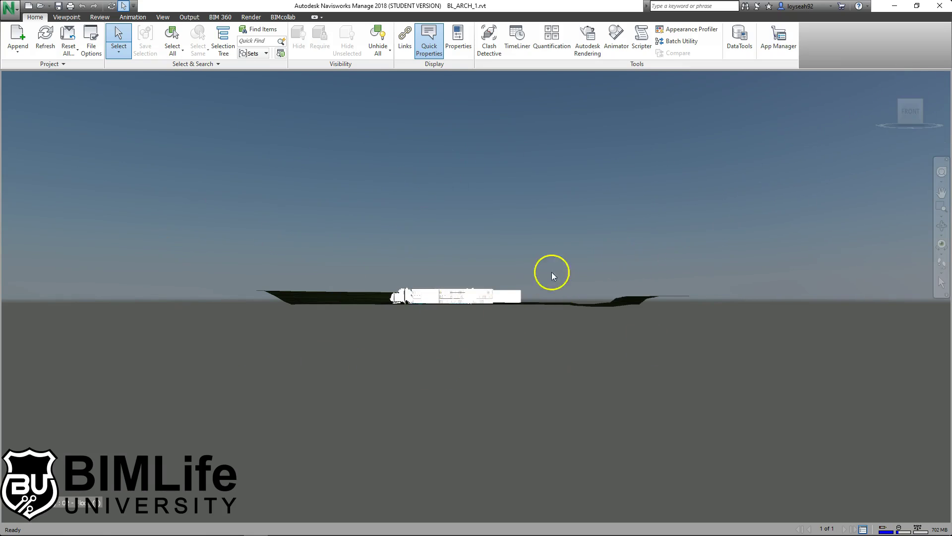
# - Examine the loaded site model from several standard and corner orientations with the ViewCube
pyautogui.moveTo(911, 134)
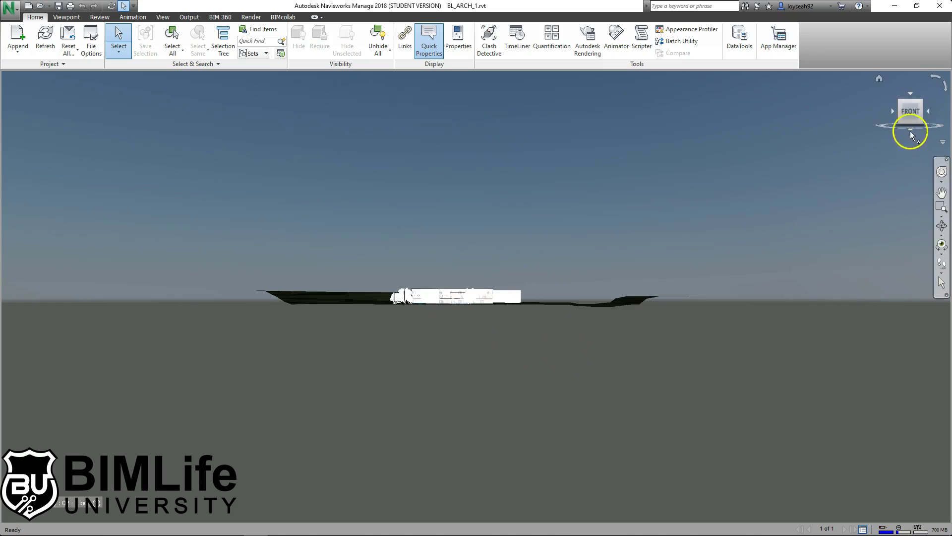
pyautogui.click(919, 103)
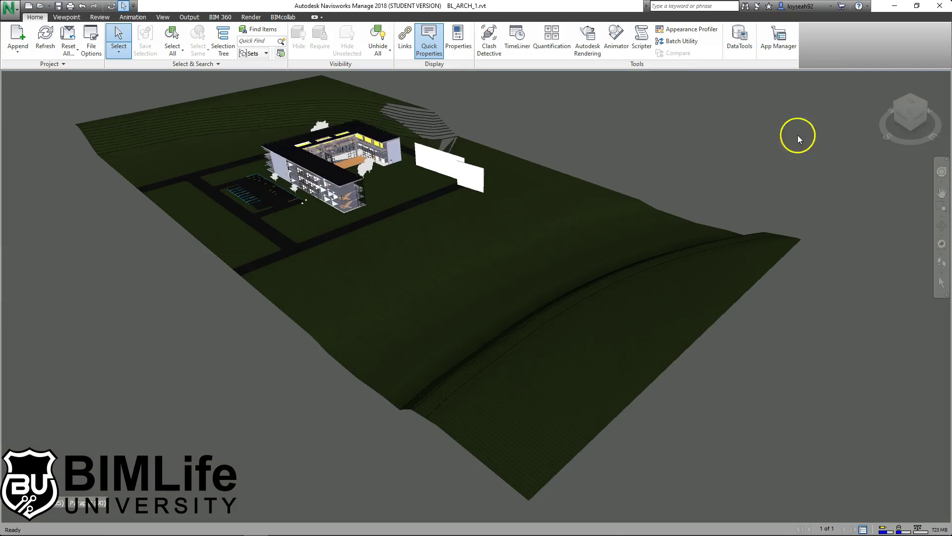
pyautogui.click(903, 114)
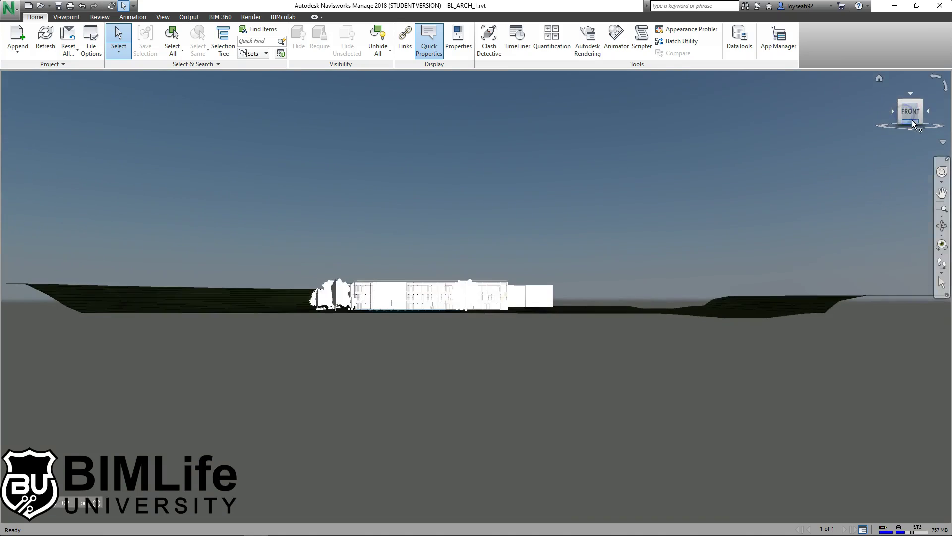
pyautogui.click(900, 109)
pyautogui.click(903, 111)
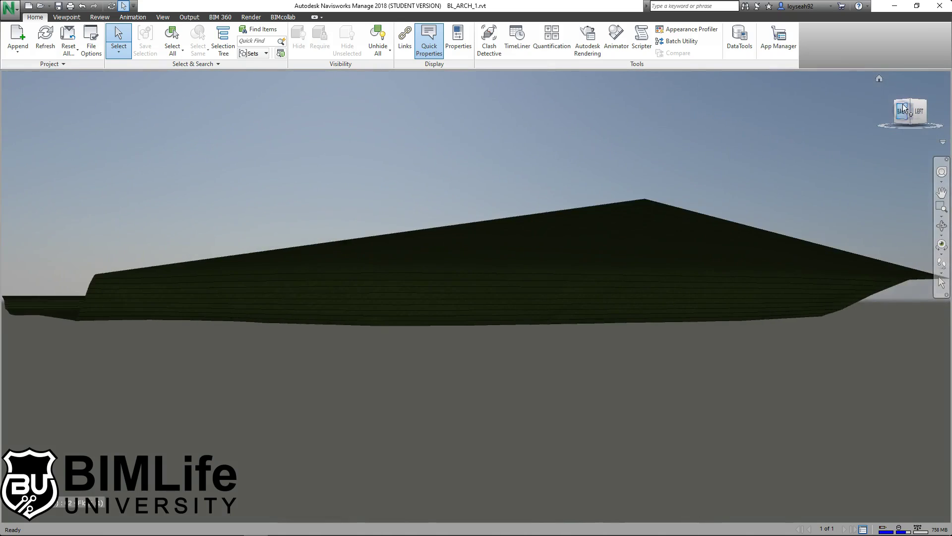
pyautogui.click(910, 99)
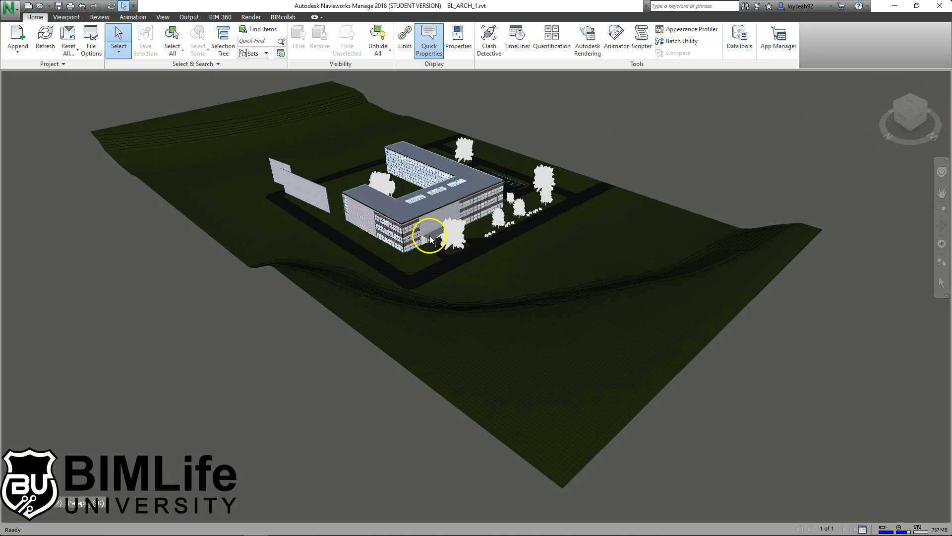
# - Examine the building up close, from its entrance corner around to the courtyard and parking side
pyautogui.moveTo(473, 236); pyautogui.dragTo(548, 335, button='middle')
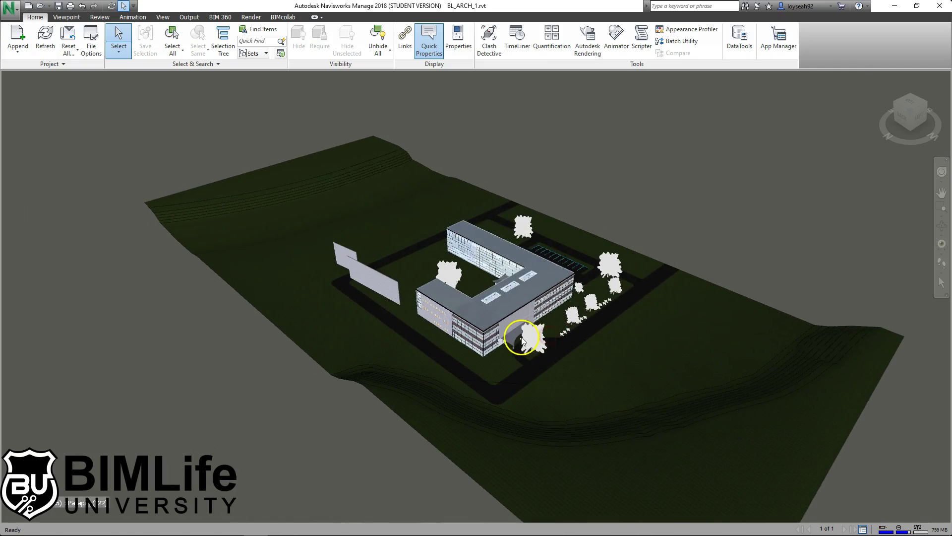
pyautogui.scroll(4, 523, 340)
pyautogui.scroll(-3, 444, 272)
pyautogui.scroll(5, 471, 265)
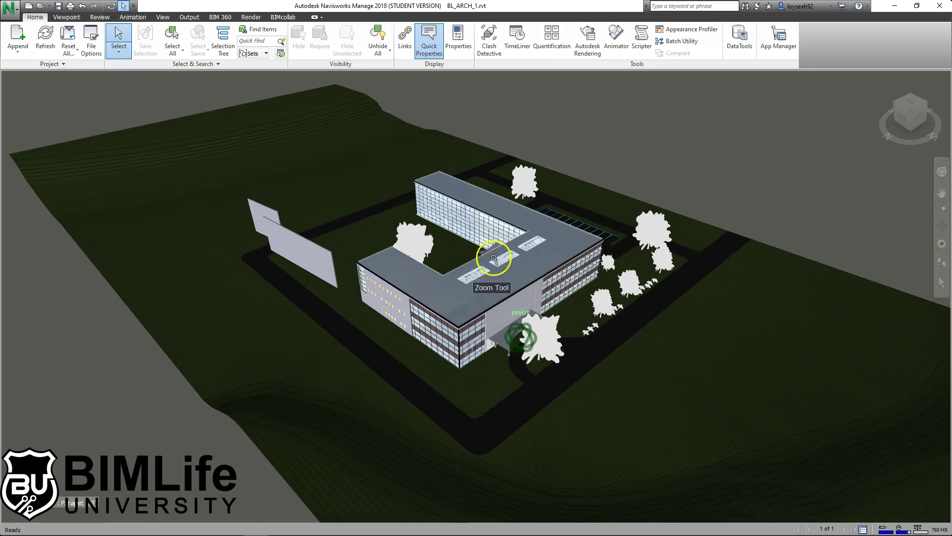
pyautogui.click(512, 261)
pyautogui.click(616, 172)
pyautogui.click(510, 263)
pyautogui.click(629, 157)
pyautogui.moveTo(558, 258)
pyautogui.keyDown('shift'); pyautogui.mouseDown(button='middle')
pyautogui.moveTo(561, 271)
pyautogui.moveTo(500, 302)
pyautogui.moveTo(142, 304)
pyautogui.moveTo(480, 296)
pyautogui.moveTo(432, 288)
pyautogui.moveTo(388, 298)
pyautogui.moveTo(604, 275)
pyautogui.moveTo(464, 283)
pyautogui.moveTo(422, 303)
pyautogui.moveTo(453, 312)
pyautogui.moveTo(494, 299)
pyautogui.moveTo(495, 290)
pyautogui.moveTo(525, 325)
pyautogui.moveTo(609, 302)
pyautogui.moveTo(198, 298)
pyautogui.moveTo(690, 300)
pyautogui.moveTo(613, 299)
pyautogui.mouseUp(button='middle'); pyautogui.keyUp('shift')
pyautogui.scroll(3, 639, 298)
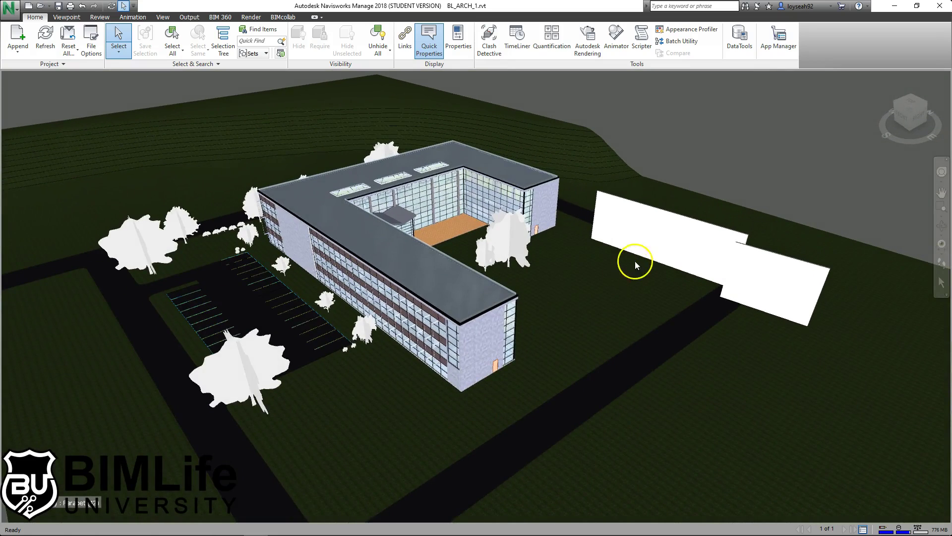
# - Select individual elements in turn, including the freestanding walls, building end walls, roof and courtyard floor, and clear the selection
pyautogui.click(623, 219)
pyautogui.click(770, 286)
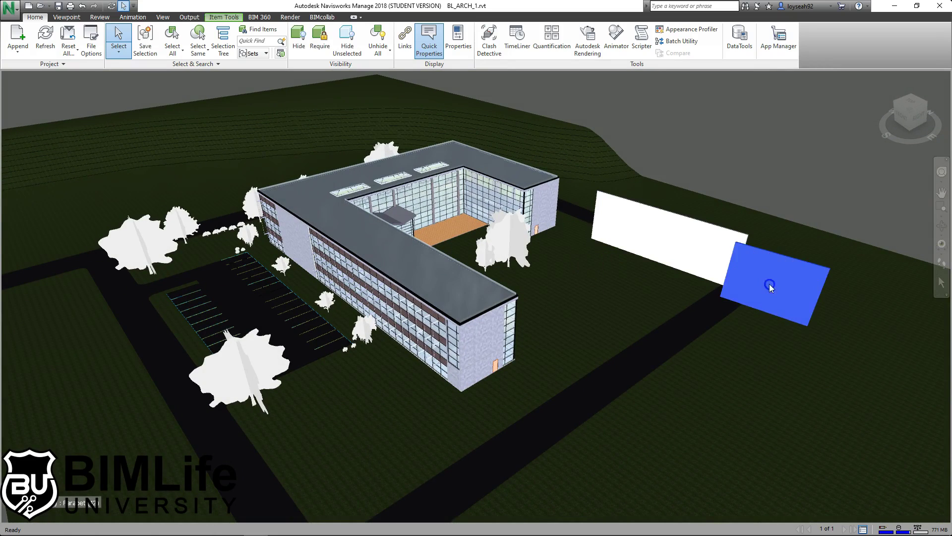
pyautogui.click(544, 203)
pyautogui.click(482, 338)
pyautogui.click(348, 228)
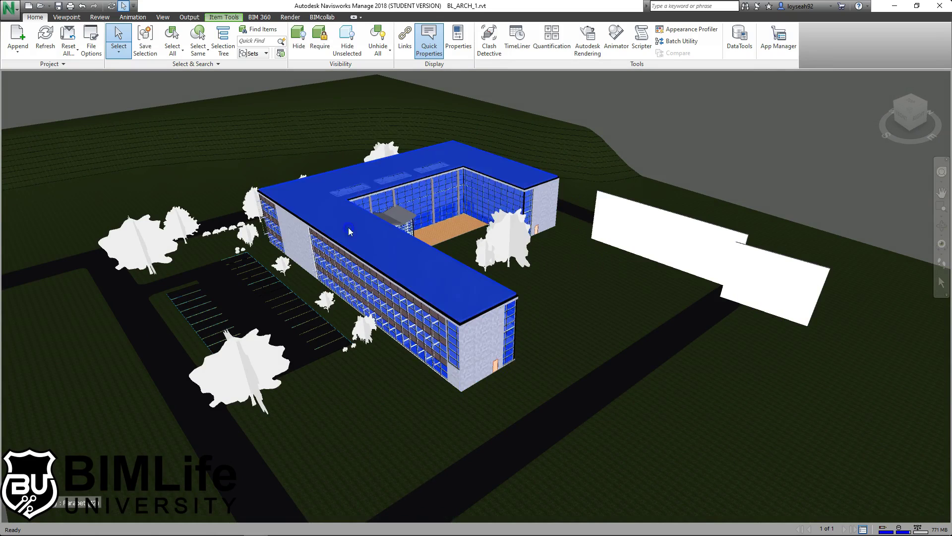
pyautogui.click(447, 232)
pyautogui.click(683, 227)
pyautogui.click(762, 282)
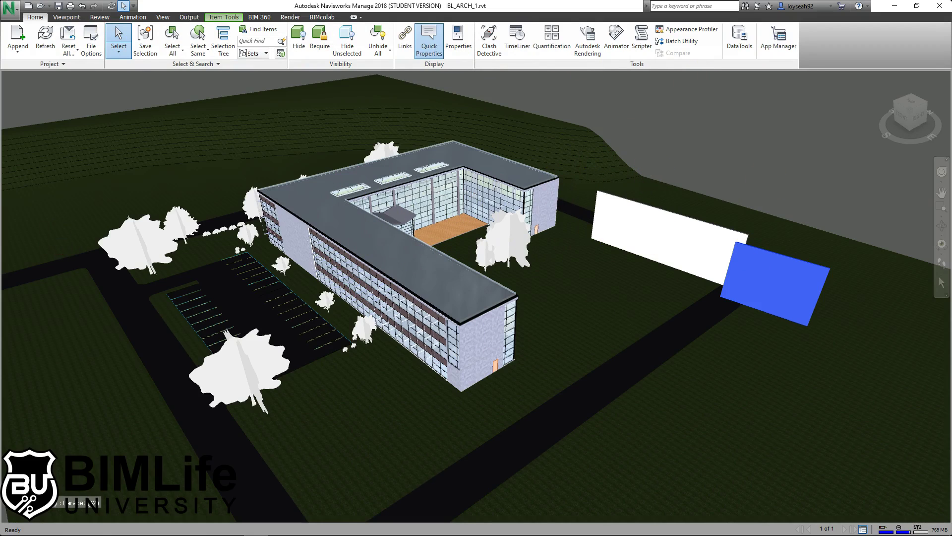
pyautogui.click(652, 171)
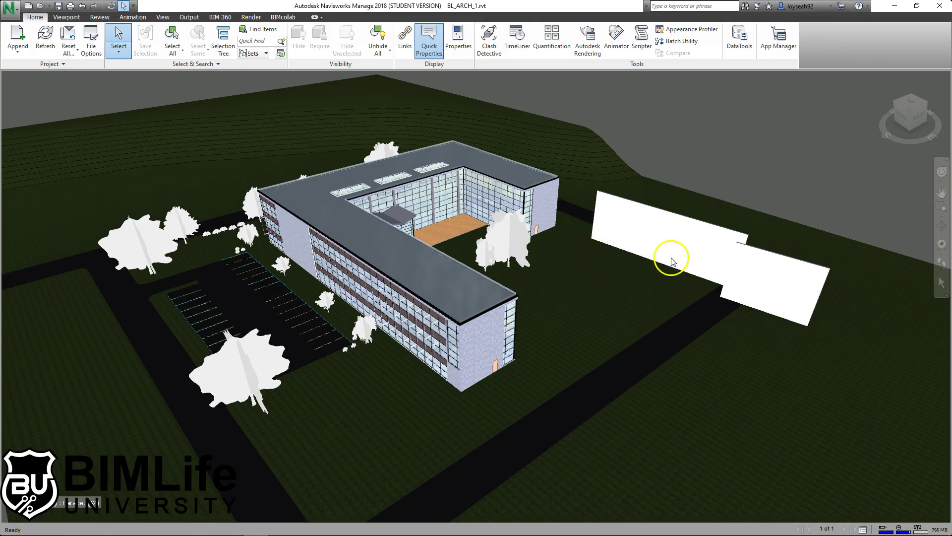
# - Select the two freestanding walls and the two end walls of the building one at a time
pyautogui.click(731, 252)
pyautogui.click(685, 234)
pyautogui.click(548, 212)
pyautogui.click(478, 347)
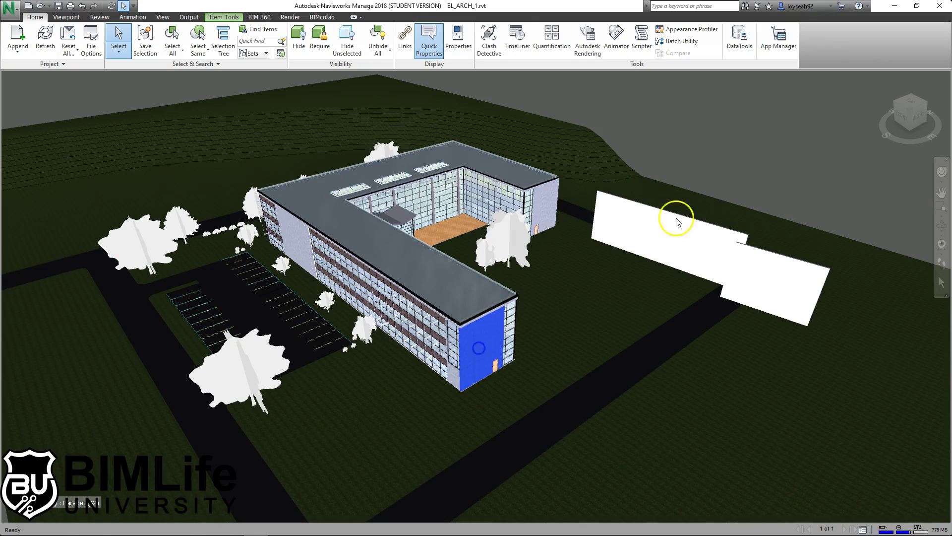
# - Box-select both white freestanding walls beside the building together, and clear the selection
pyautogui.click(577, 172)
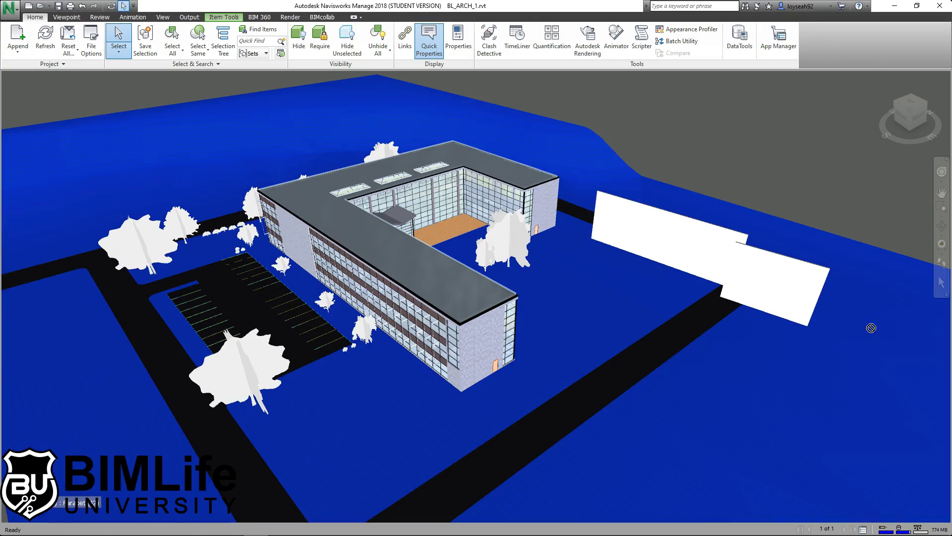
pyautogui.click(793, 170)
pyautogui.click(568, 154)
pyautogui.click(782, 178)
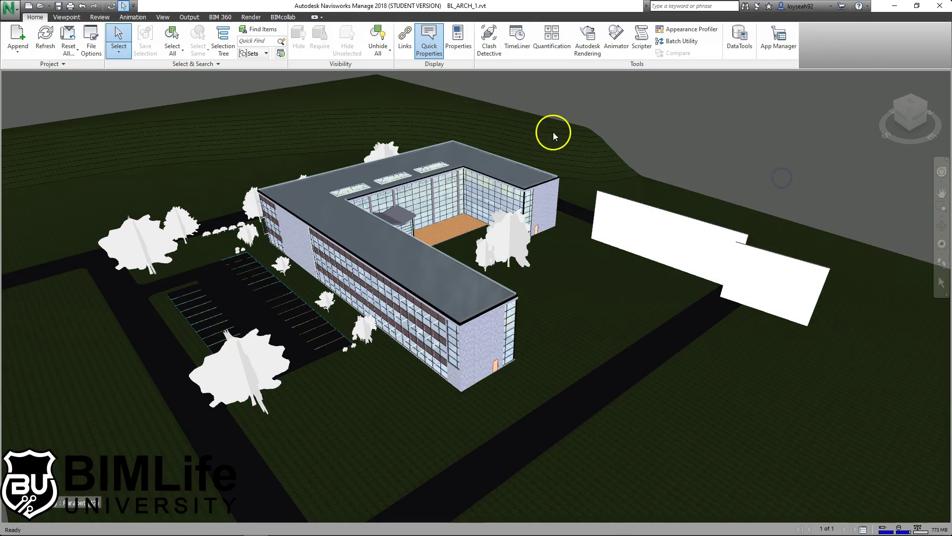
pyautogui.moveTo(576, 156); pyautogui.dragTo(844, 365)
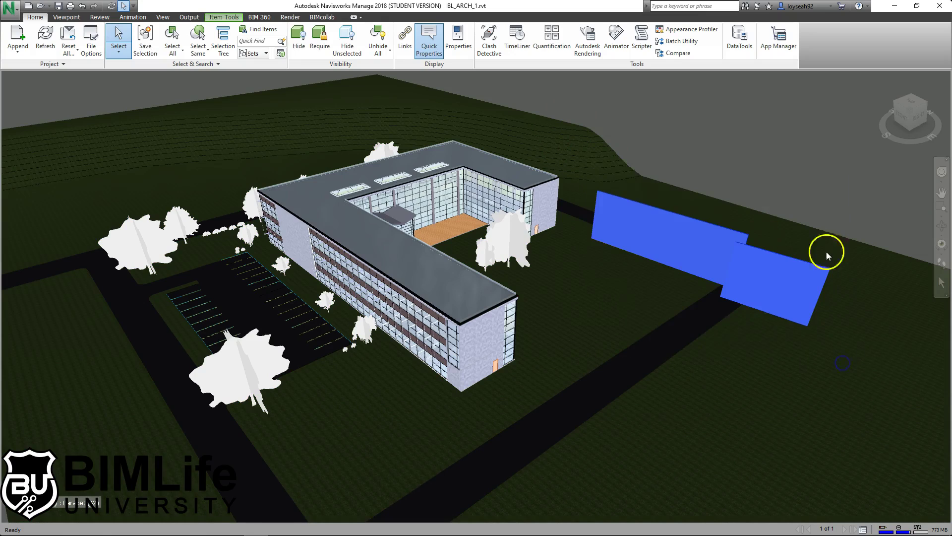
pyautogui.click(688, 113)
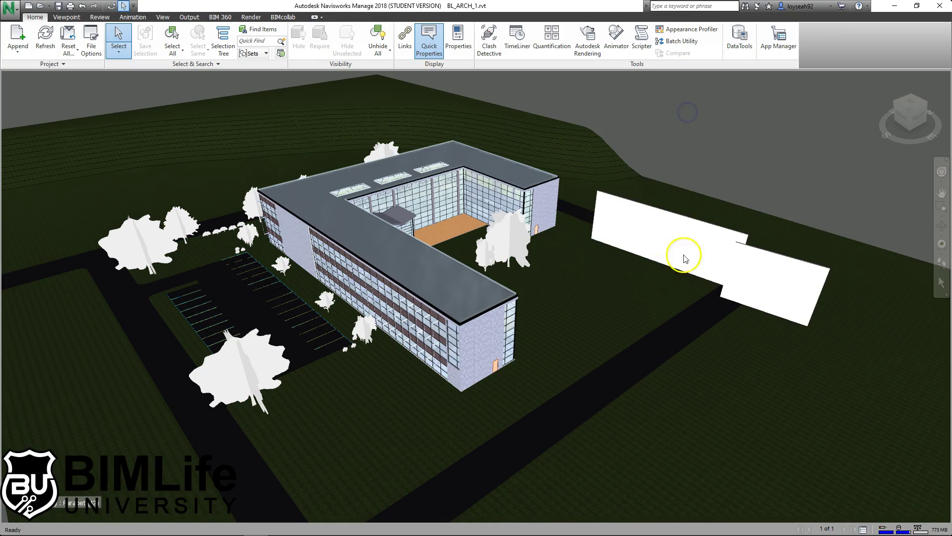
# - Frame the long parking-side facade with the parking lot in front and save the viewpoint as VIEW 1
pyautogui.moveTo(637, 263); pyautogui.dragTo(684, 285, button='middle')
pyautogui.moveTo(622, 288); pyautogui.dragTo(589, 246, button='middle')
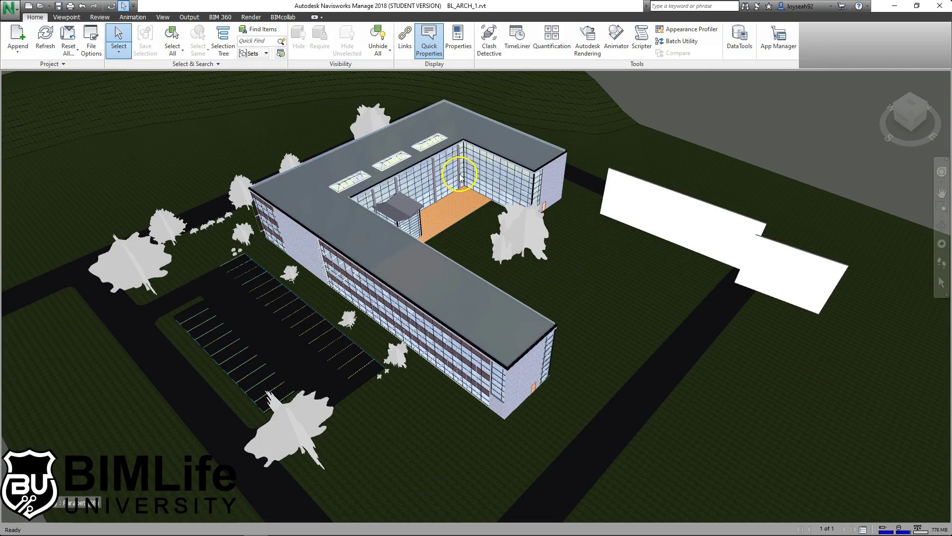
pyautogui.click(68, 18)
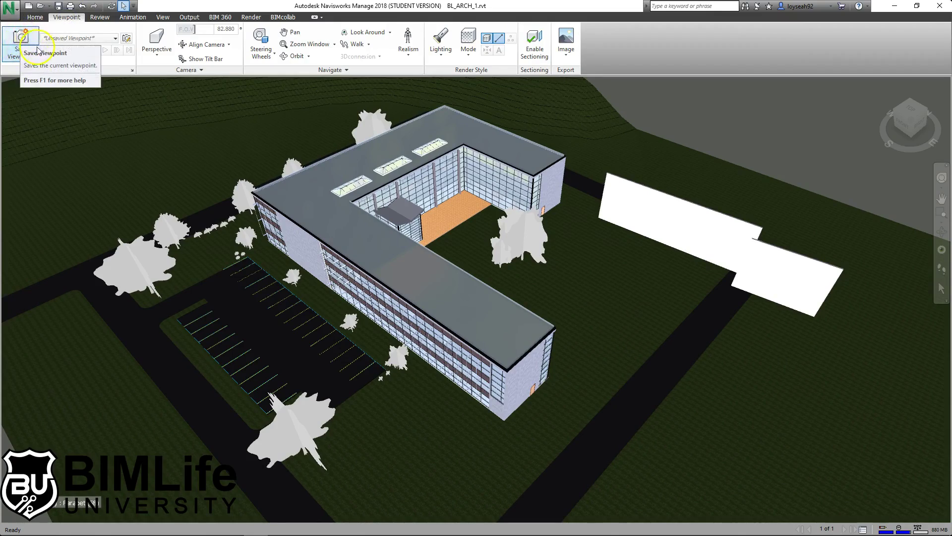
pyautogui.keyDown('shift'); pyautogui.moveTo(567, 225); pyautogui.dragTo(638, 194, button='middle'); pyautogui.keyUp('shift')
pyautogui.scroll(5, 459, 236)
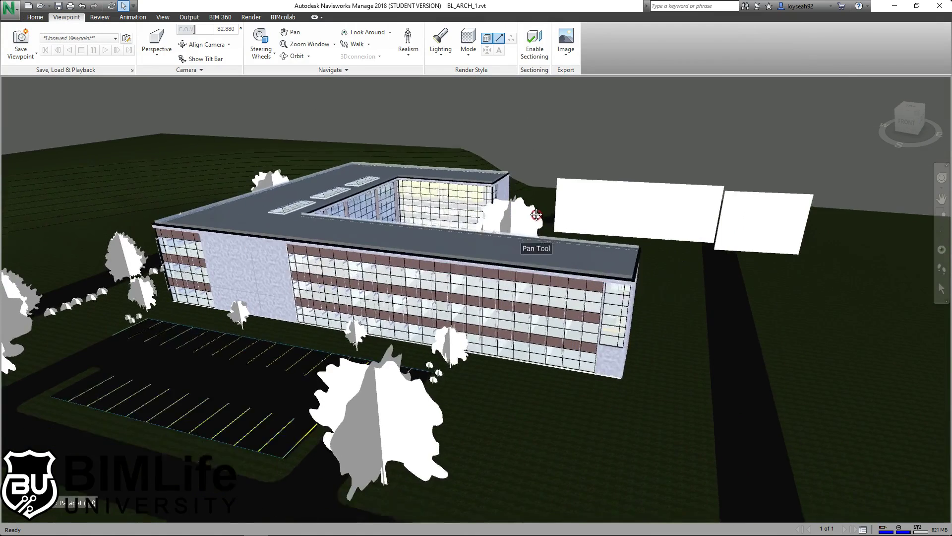
pyautogui.click(19, 39)
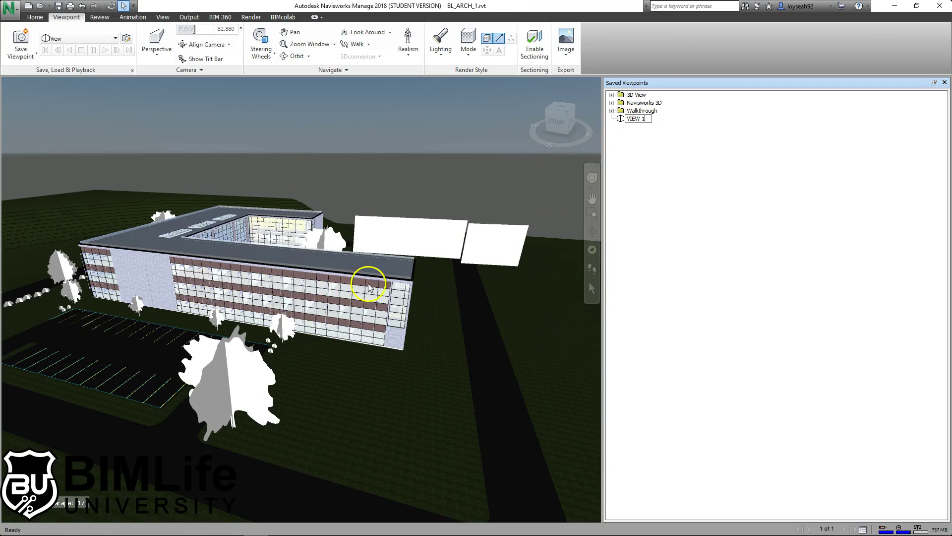
pyautogui.click(404, 162)
# - Frame the open courtyard from above the freestanding walls and save the viewpoint as VIEW 2
pyautogui.scroll(-1, 426, 119)
pyautogui.moveTo(463, 144); pyautogui.dragTo(229, 249, button='middle')
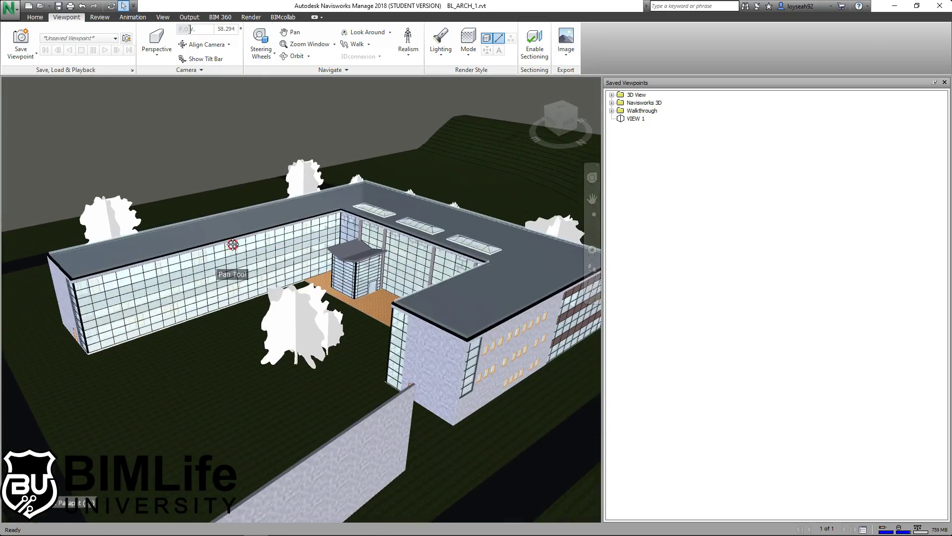
pyautogui.moveTo(335, 248); pyautogui.dragTo(324, 209, button='middle')
pyautogui.keyDown('shift'); pyautogui.moveTo(410, 249); pyautogui.dragTo(416, 270, button='middle'); pyautogui.keyUp('shift')
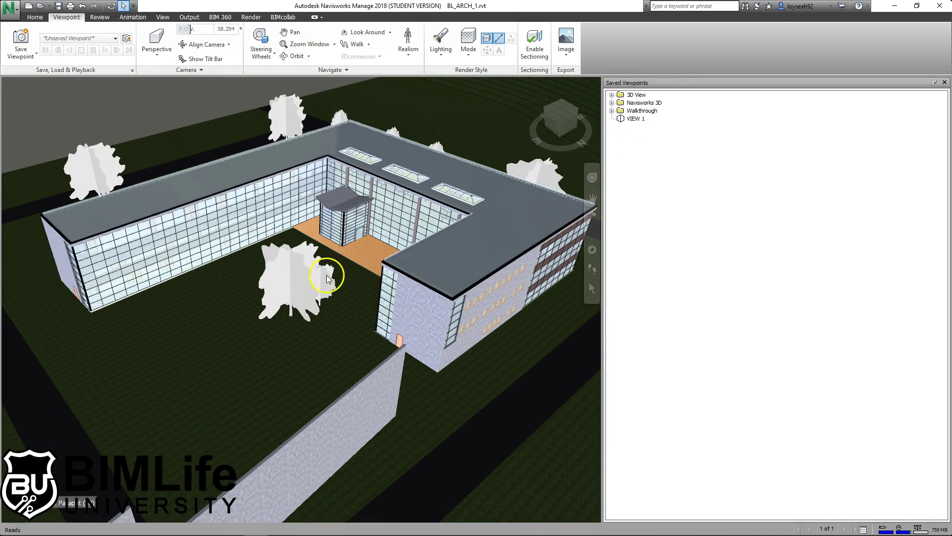
pyautogui.click(28, 44)
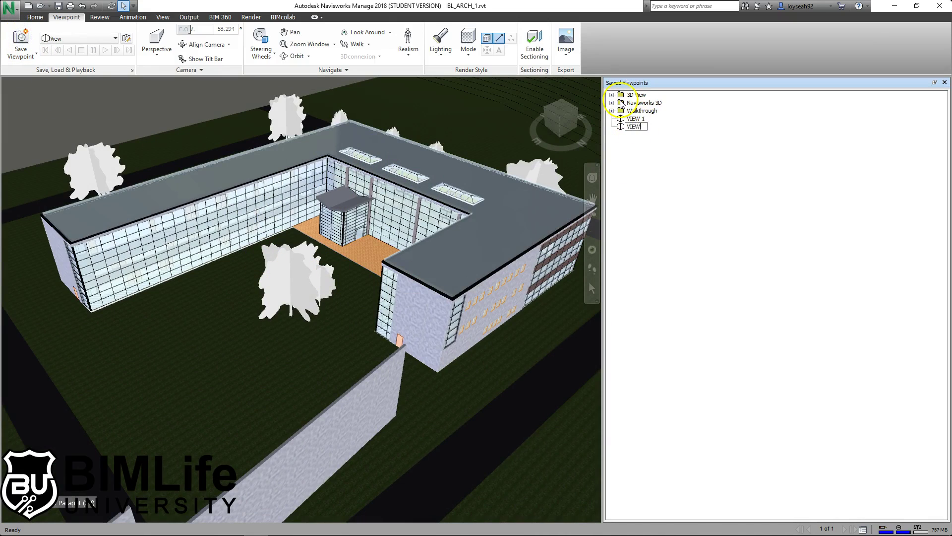
# - Frame the building corner beside the entrance canopy from above and save the viewpoint as VIEW 3
pyautogui.keyDown('shift'); pyautogui.moveTo(494, 216); pyautogui.dragTo(298, 213, button='middle'); pyautogui.keyUp('shift')
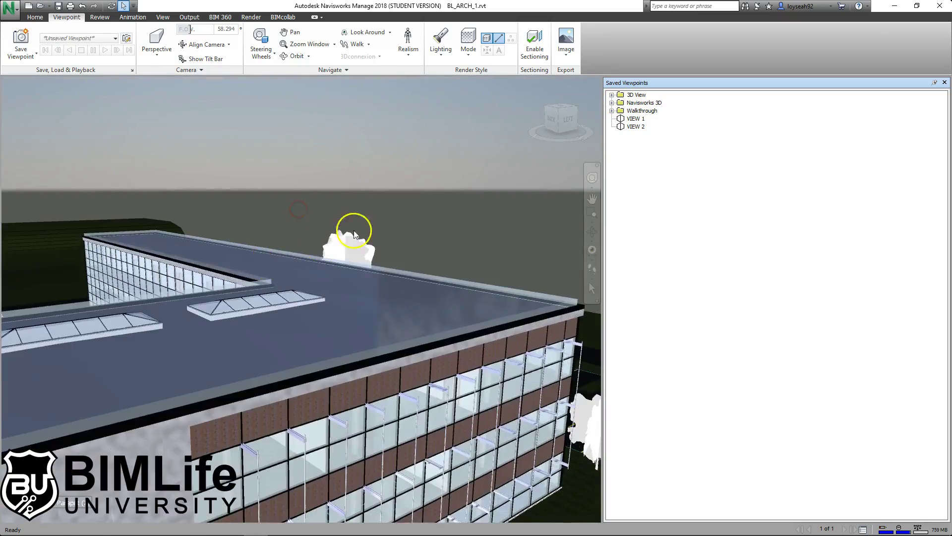
pyautogui.scroll(-5, 350, 228)
pyautogui.keyDown('shift'); pyautogui.moveTo(387, 244); pyautogui.dragTo(255, 304, button='middle'); pyautogui.keyUp('shift')
pyautogui.scroll(4, 372, 287)
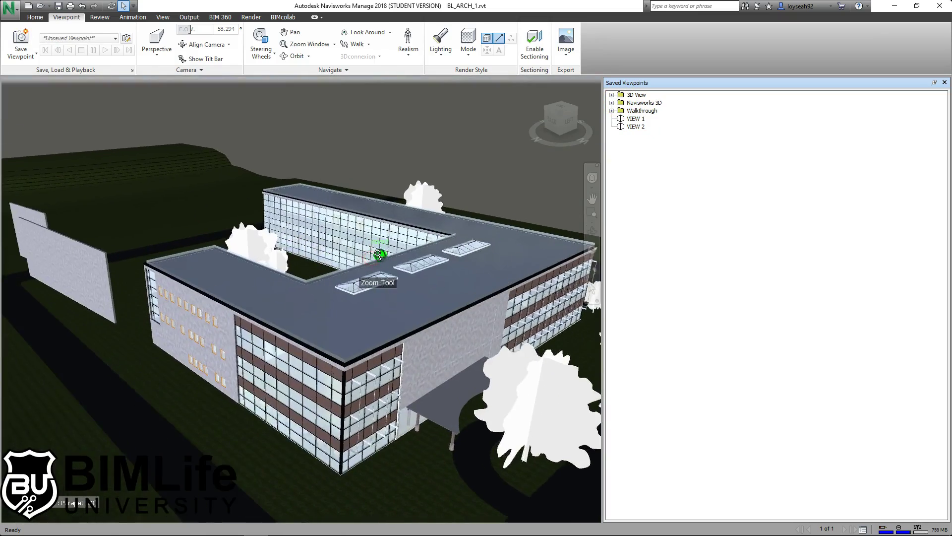
pyautogui.click(21, 36)
pyautogui.write('VIEW 3')
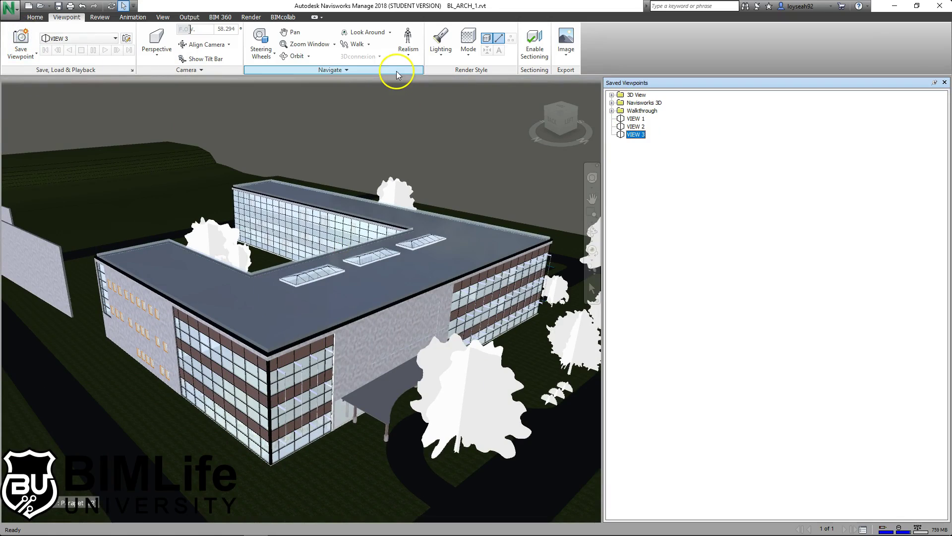
# - Recall the saved viewpoints VIEW 1, VIEW 2 and VIEW 3 repeatedly to compare their camera positions
pyautogui.click(635, 119)
pyautogui.click(635, 126)
pyautogui.click(636, 134)
pyautogui.click(637, 119)
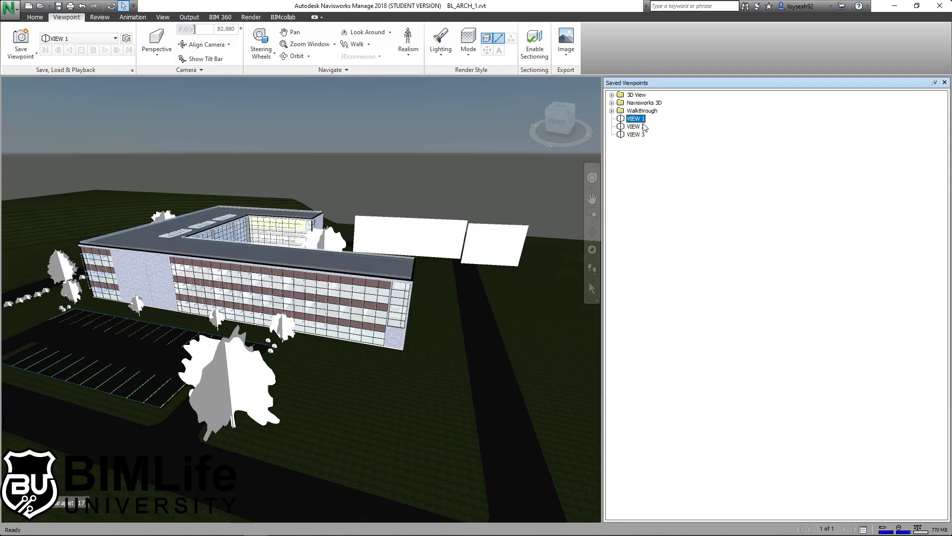
pyautogui.click(636, 135)
pyautogui.click(635, 119)
pyautogui.click(635, 127)
pyautogui.click(638, 134)
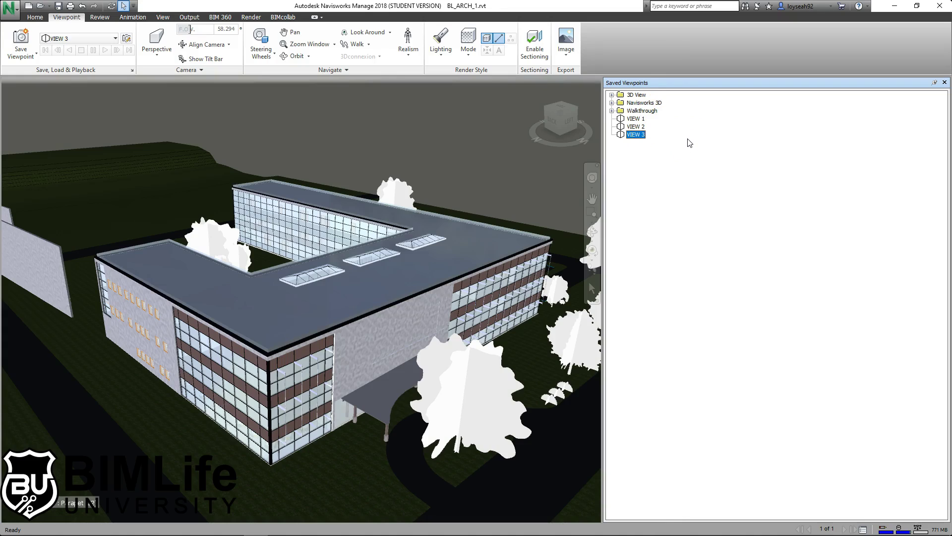
pyautogui.click(637, 126)
pyautogui.click(636, 135)
pyautogui.click(635, 126)
pyautogui.click(635, 118)
pyautogui.click(639, 127)
pyautogui.click(638, 133)
pyautogui.click(637, 126)
pyautogui.click(636, 119)
pyautogui.click(637, 126)
pyautogui.click(638, 134)
pyautogui.scroll(-2, 406, 149)
pyautogui.moveTo(313, 188); pyautogui.dragTo(312, 246, button='middle')
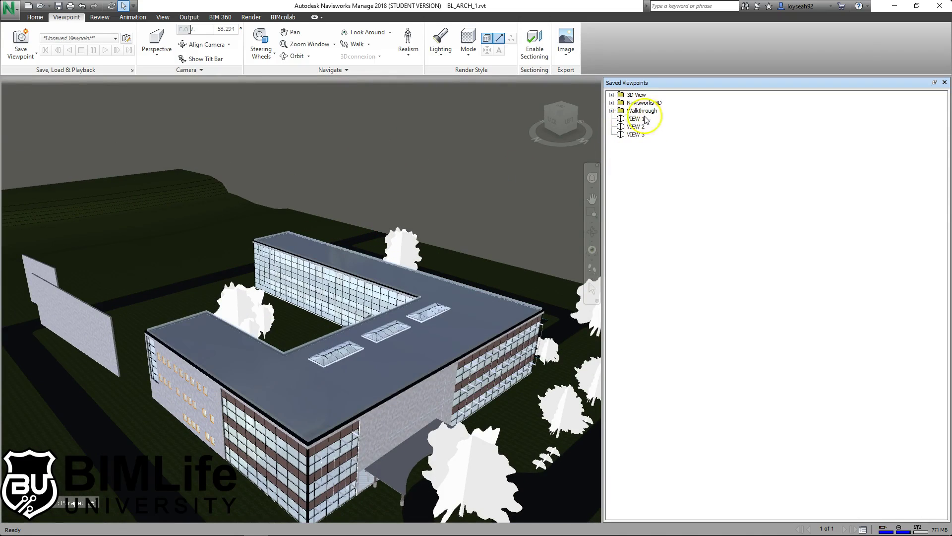
# - Expand the 3D View, Navisworks 3D and Walkthrough folders and view the imported viewpoints, ending with Entire project
pyautogui.click(611, 95)
pyautogui.click(611, 150)
pyautogui.click(612, 166)
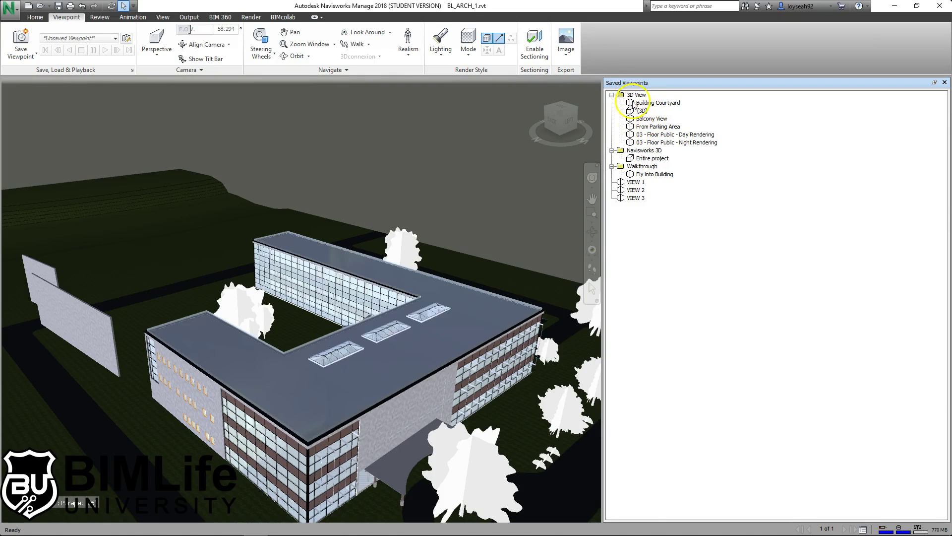
pyautogui.click(655, 102)
pyautogui.click(647, 127)
pyautogui.click(655, 134)
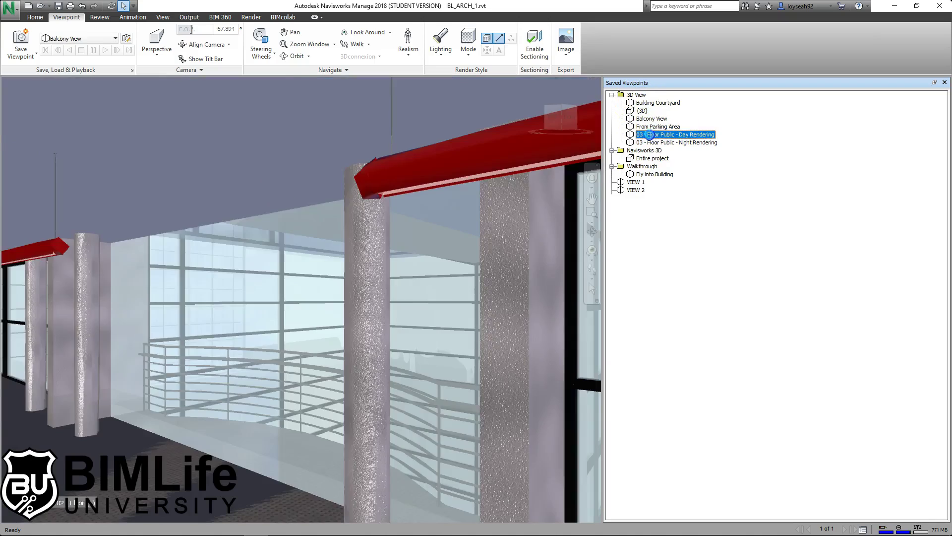
pyautogui.click(665, 142)
pyautogui.click(655, 135)
pyautogui.click(647, 126)
pyautogui.click(649, 118)
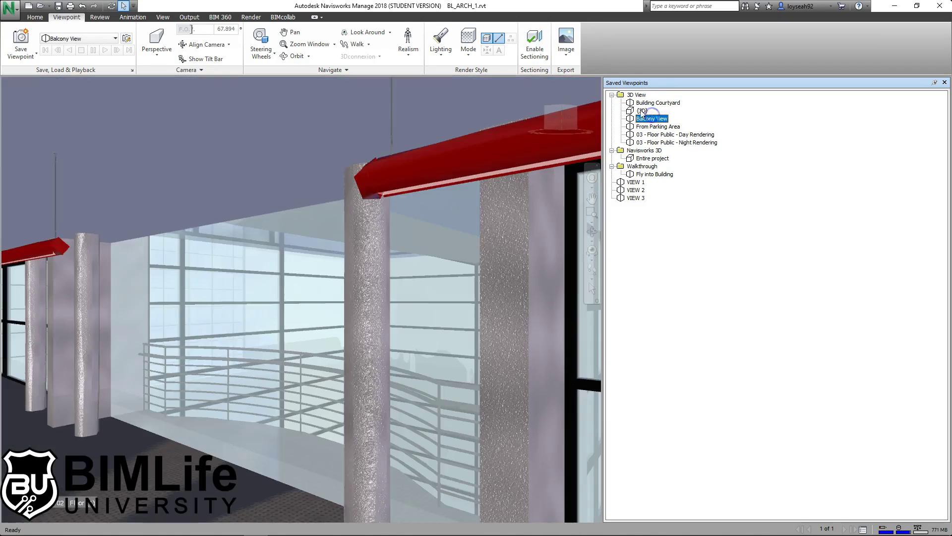
pyautogui.click(642, 110)
pyautogui.click(656, 103)
pyautogui.click(653, 159)
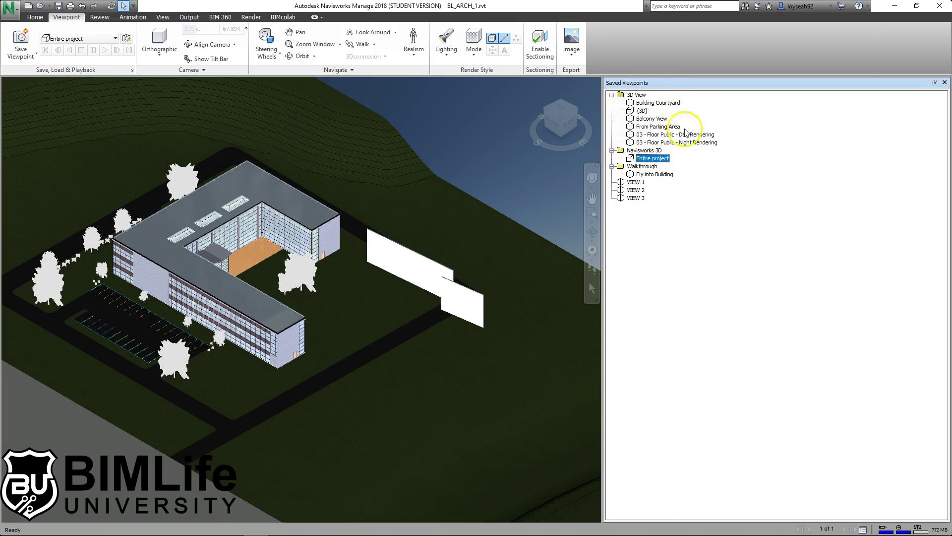
# - Delete the 3D View, Navisworks 3D and Walkthrough folders from the saved viewpoints
pyautogui.click(641, 94)
pyautogui.press('Delete')
pyautogui.click(640, 94)
pyautogui.press('Delete')
pyautogui.click(637, 95)
pyautogui.press('Delete')
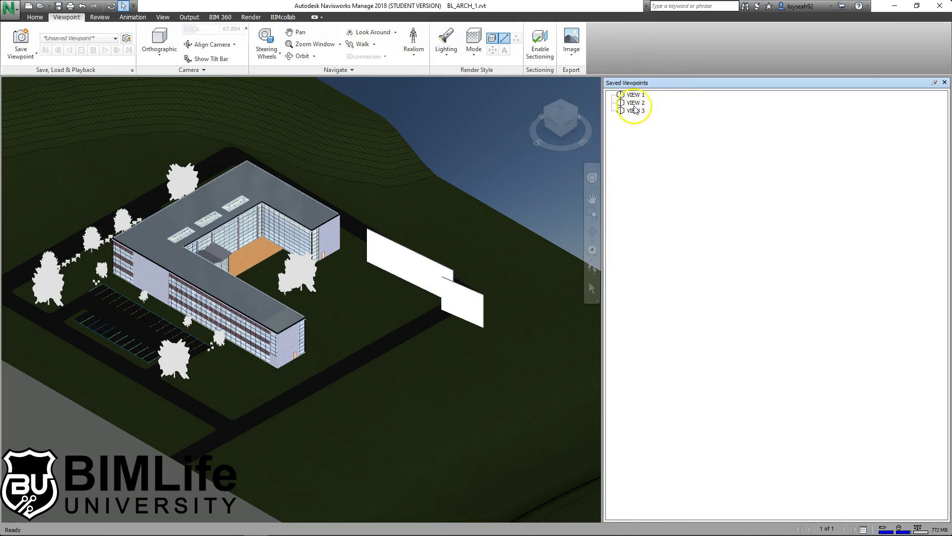
# - Create a new saved-viewpoints folder named CONSULTANT
pyautogui.click(257, 239)
pyautogui.scroll(2, 258, 238)
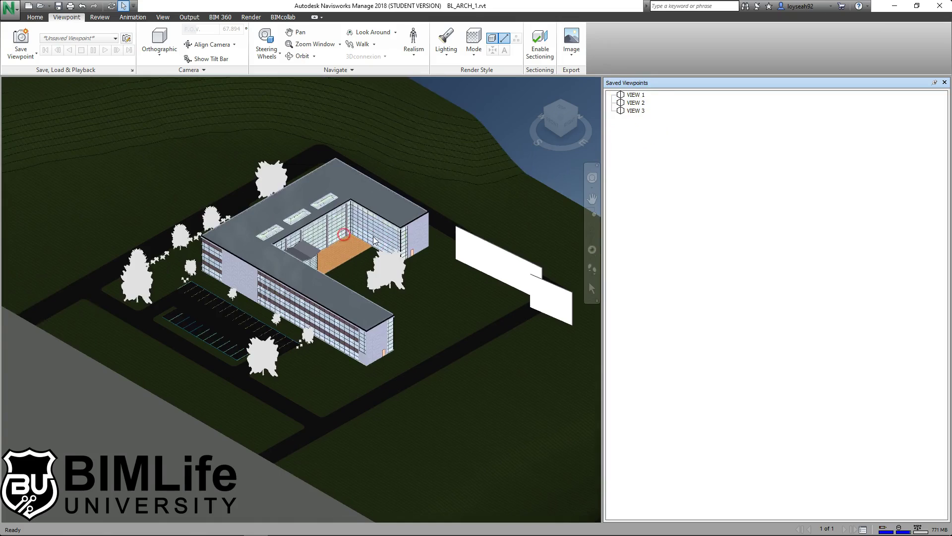
pyautogui.rightClick(654, 143)
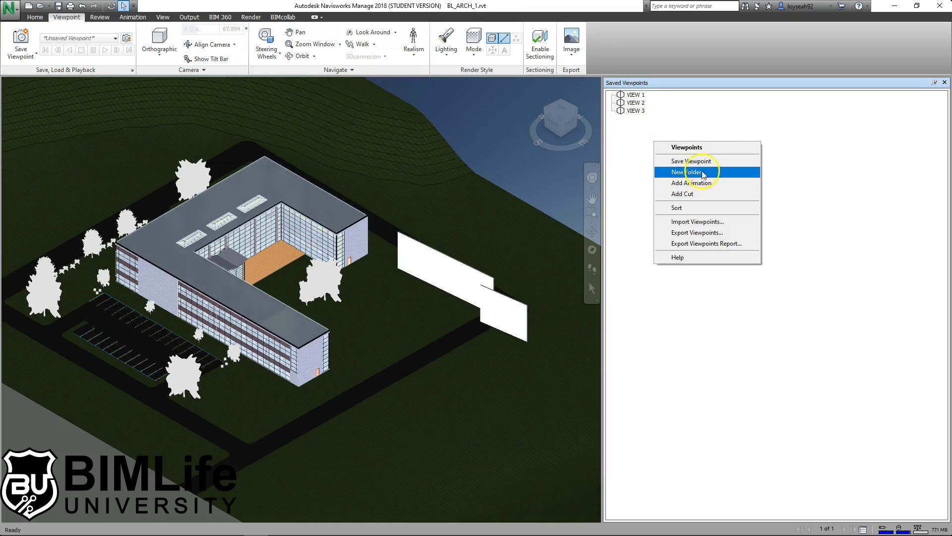
pyautogui.click(677, 172)
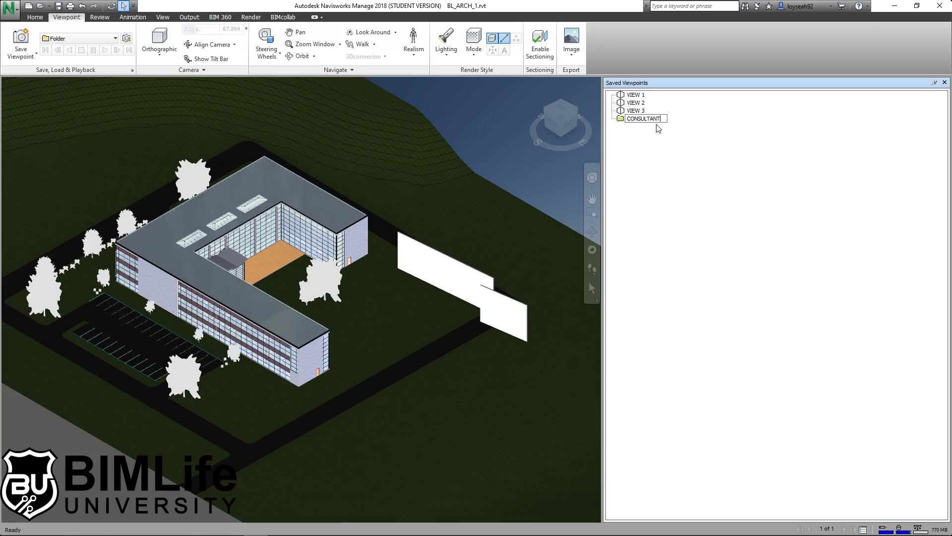
pyautogui.click(665, 215)
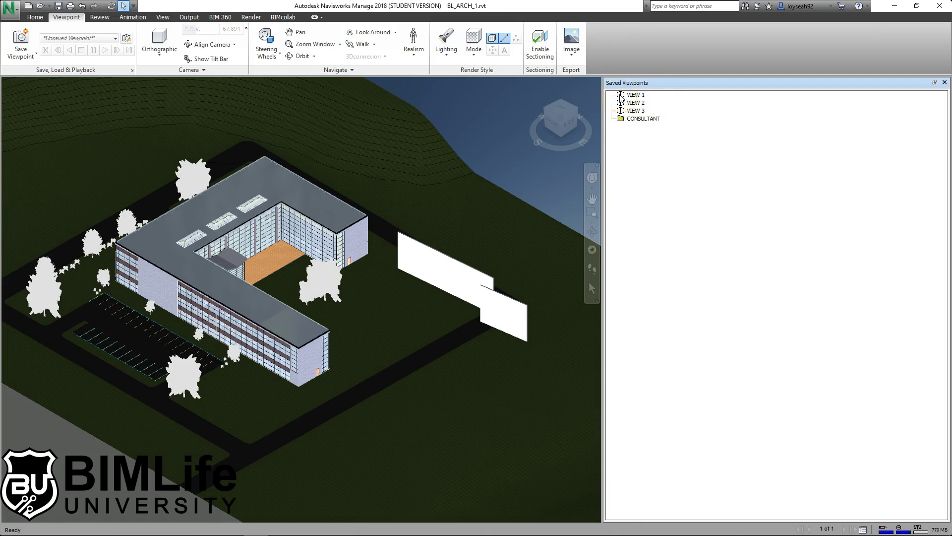
# - Move VIEW 1, VIEW 2 and VIEW 3 into the CONSULTANT folder
pyautogui.click(630, 95)
pyautogui.moveTo(621, 121); pyautogui.dragTo(621, 119)
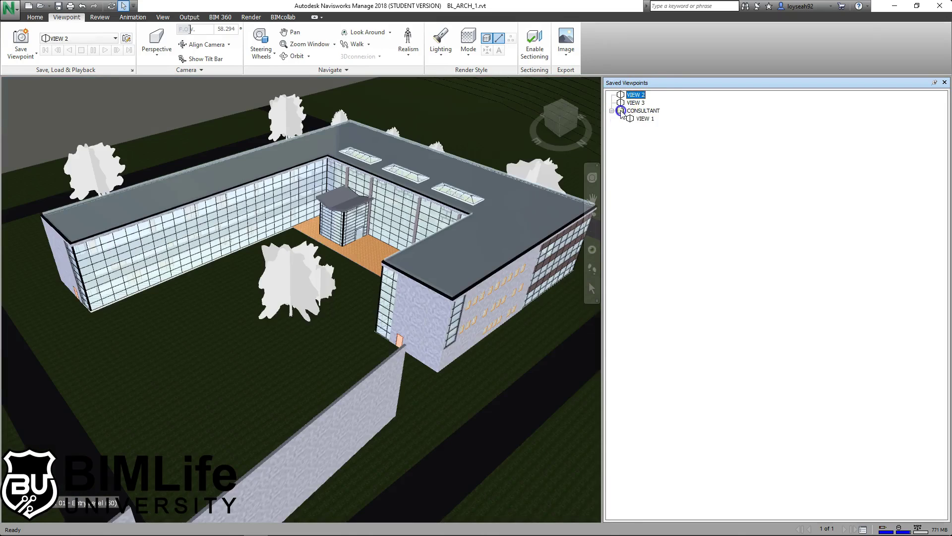
pyautogui.click(625, 94)
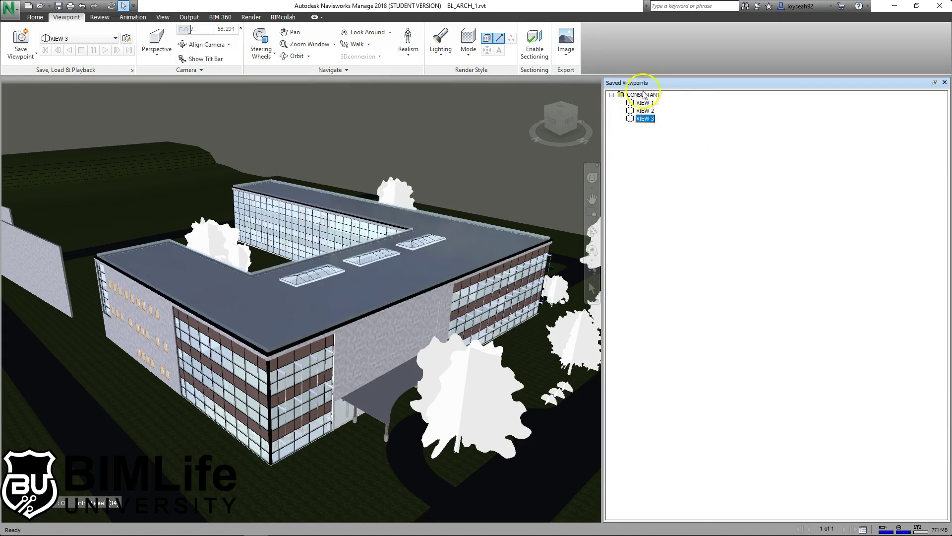
# - Save the project as BL_ARCH_1.nwf in folder 1, checking the existing Navisworks cache file in File Explorer before confirming
pyautogui.click(59, 7)
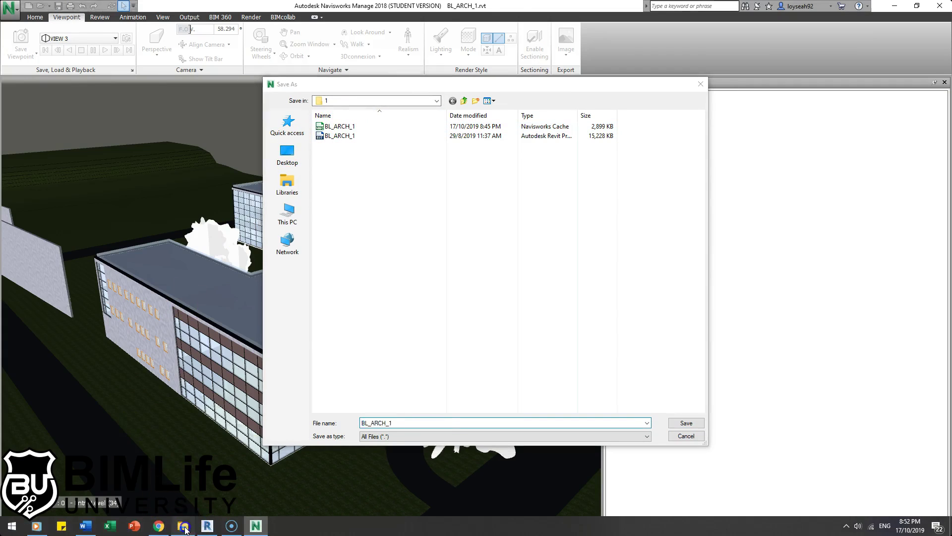
pyautogui.click(192, 525)
pyautogui.moveTo(494, 90); pyautogui.dragTo(573, 101)
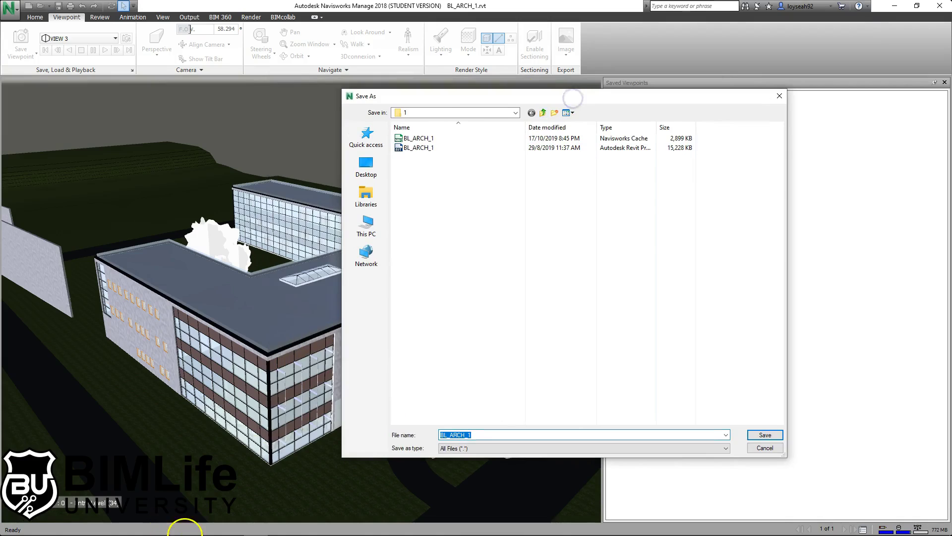
pyautogui.click(193, 526)
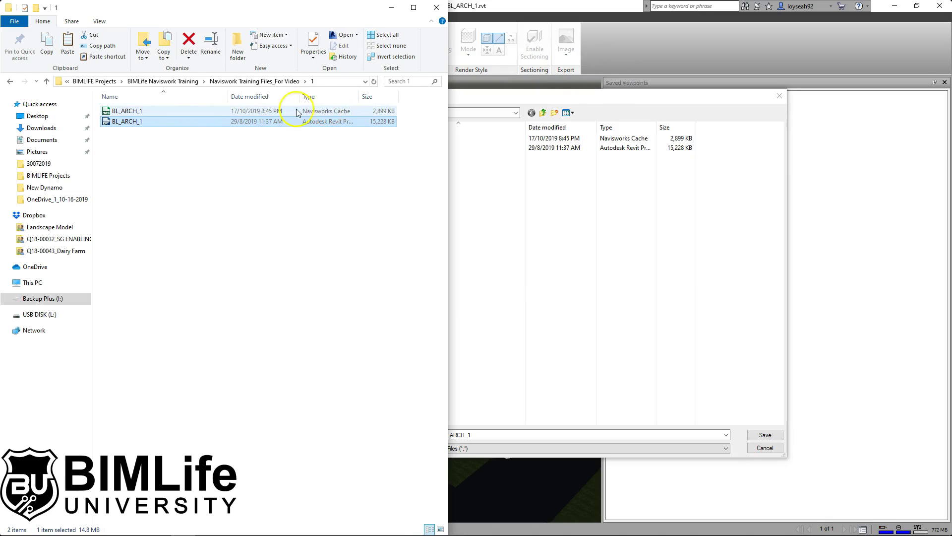
pyautogui.click(334, 112)
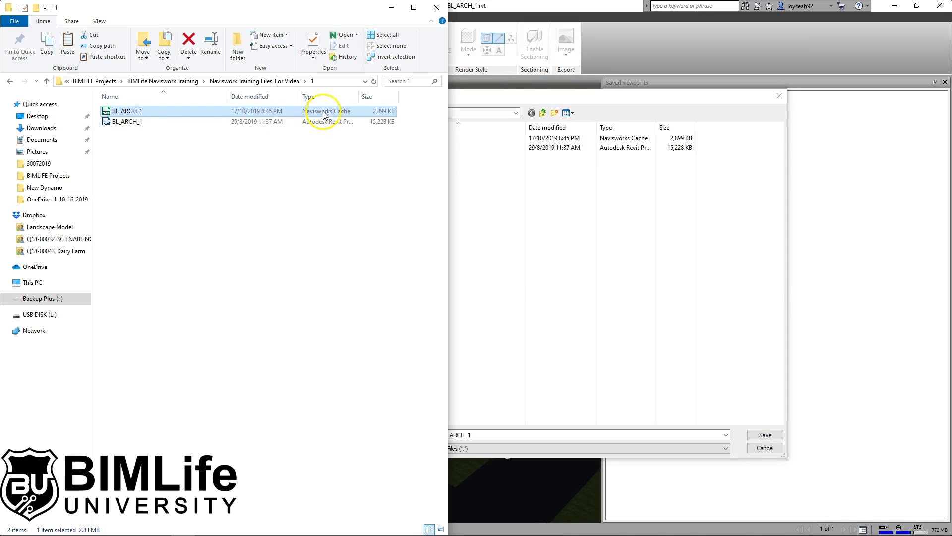
pyautogui.click(495, 96)
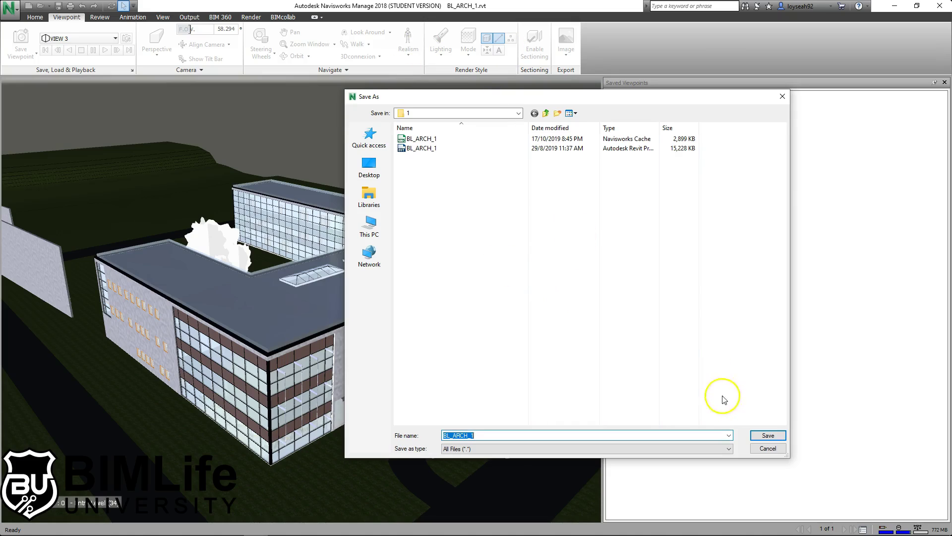
pyautogui.click(768, 436)
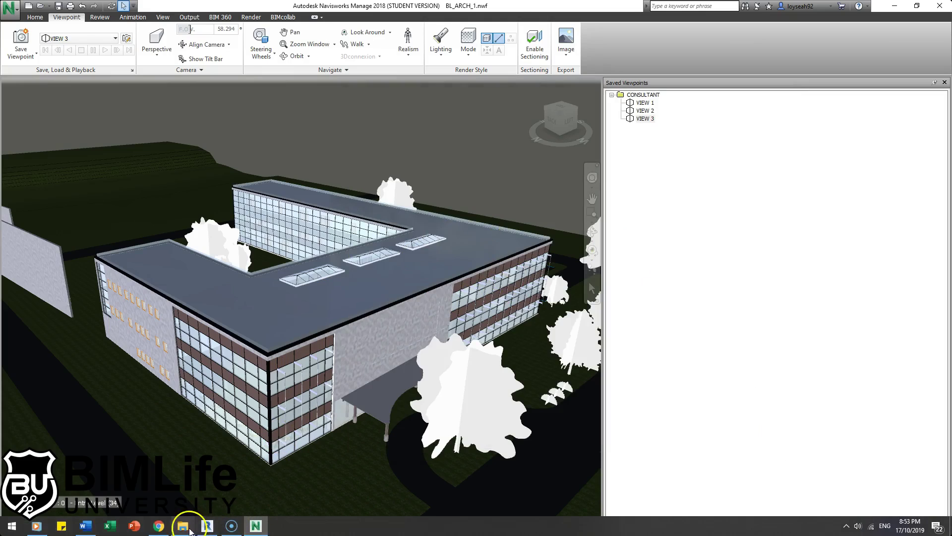
# - Switch to File Explorer and compare the type and size of the BL_ARCH_1 file set with the cache file
pyautogui.click(188, 528)
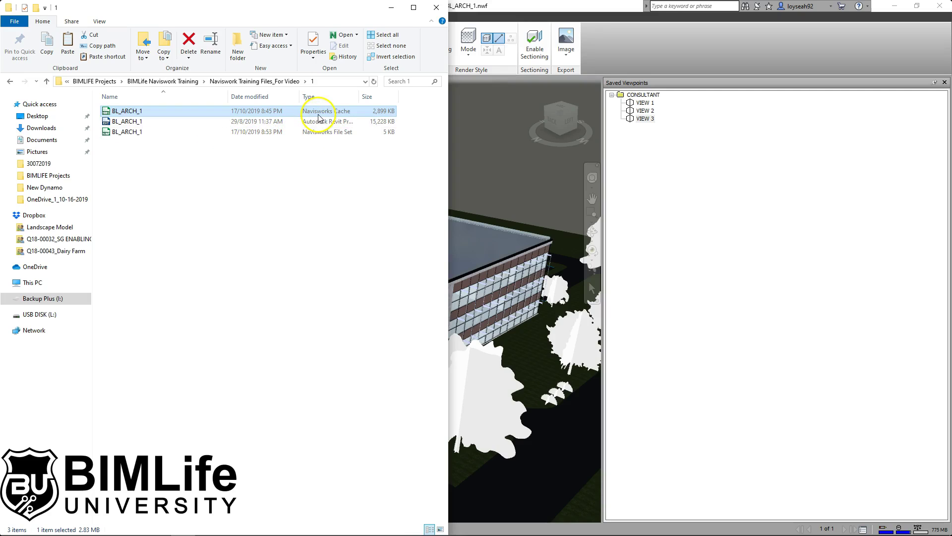
pyautogui.click(331, 132)
pyautogui.click(341, 114)
pyautogui.click(323, 133)
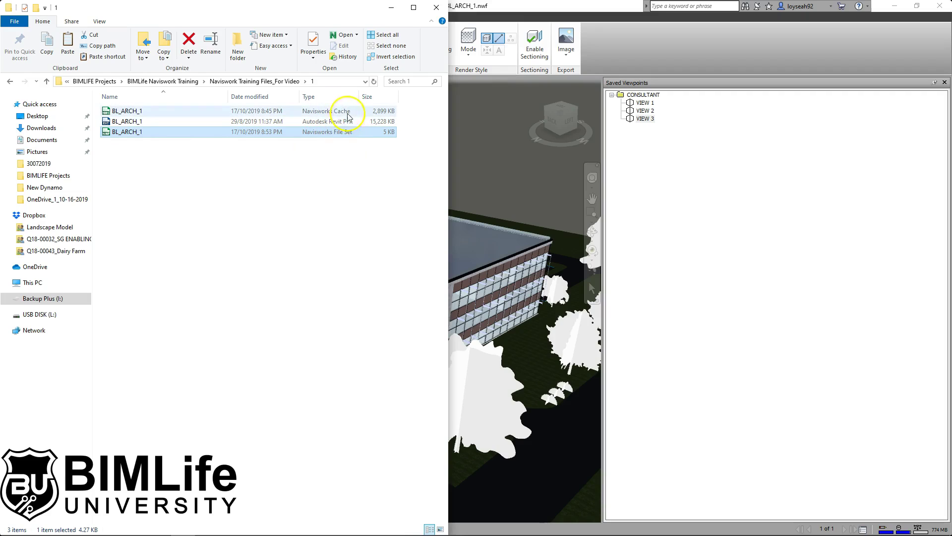
pyautogui.click(320, 234)
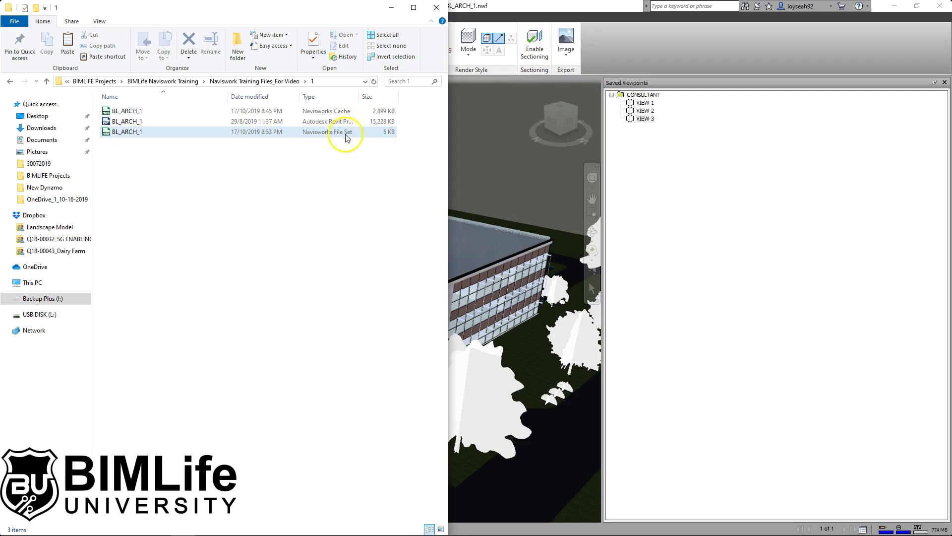